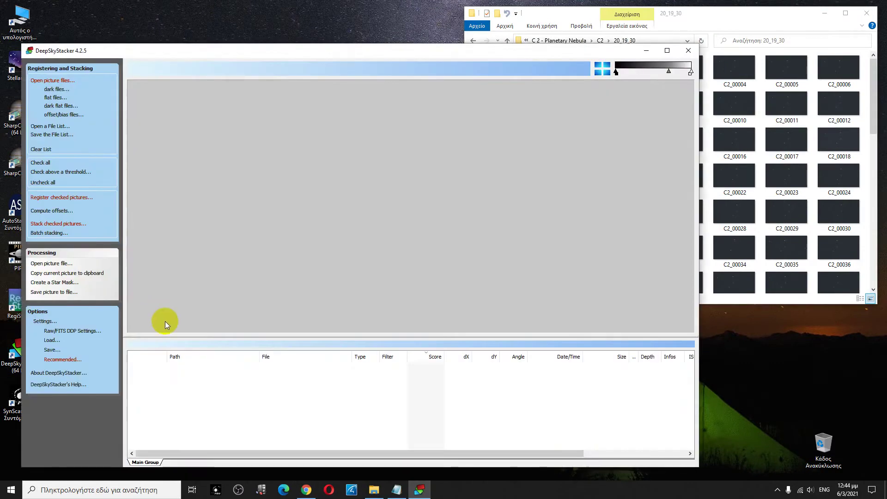
# Step: Load the pictures C2_00001 through C2_00042 from the 20_19_30 folder as light frames
pyautogui.click(64, 80)
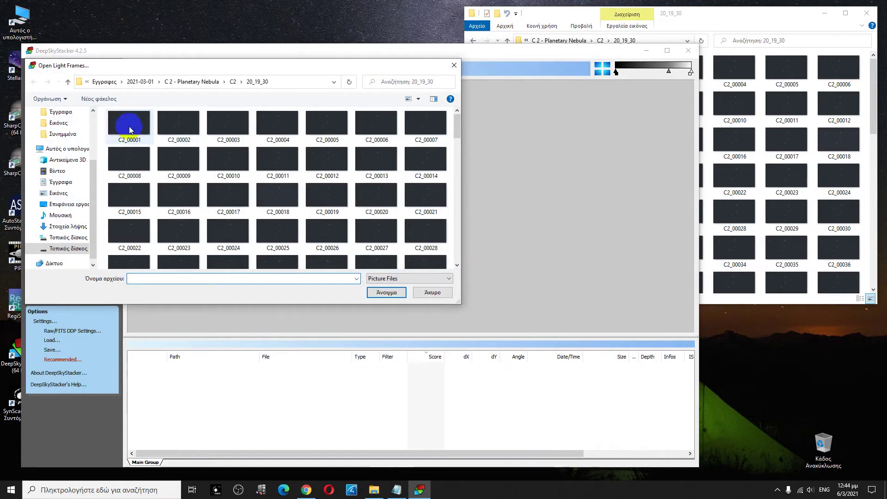
pyautogui.moveTo(102, 122); pyautogui.dragTo(444, 156)
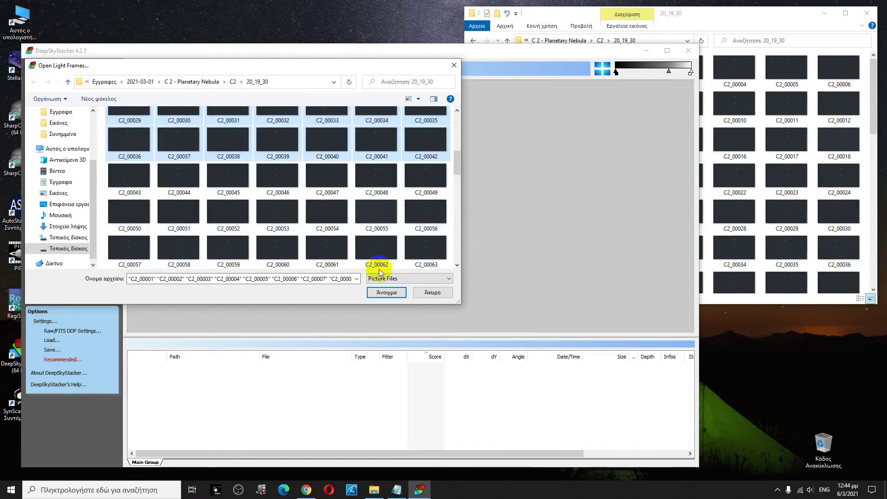
pyautogui.click(384, 292)
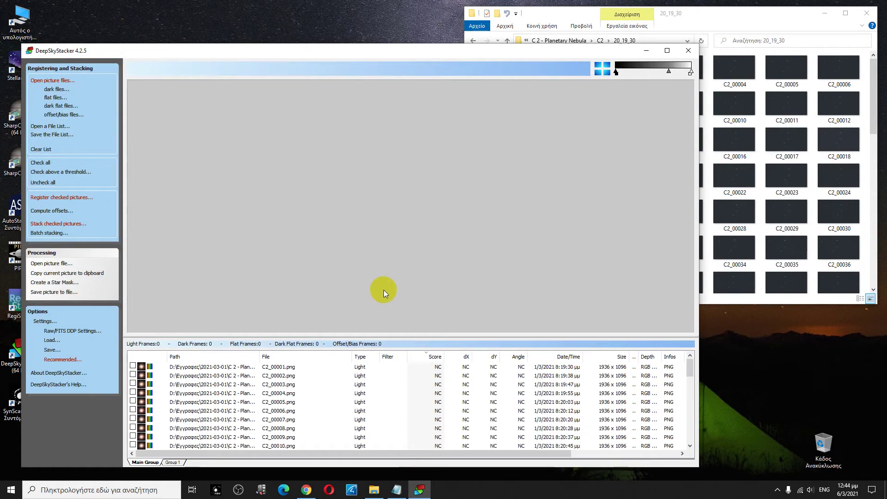
# Step: Preview the light frame C2_00001.png and remove it from the frame list
pyautogui.click(183, 368)
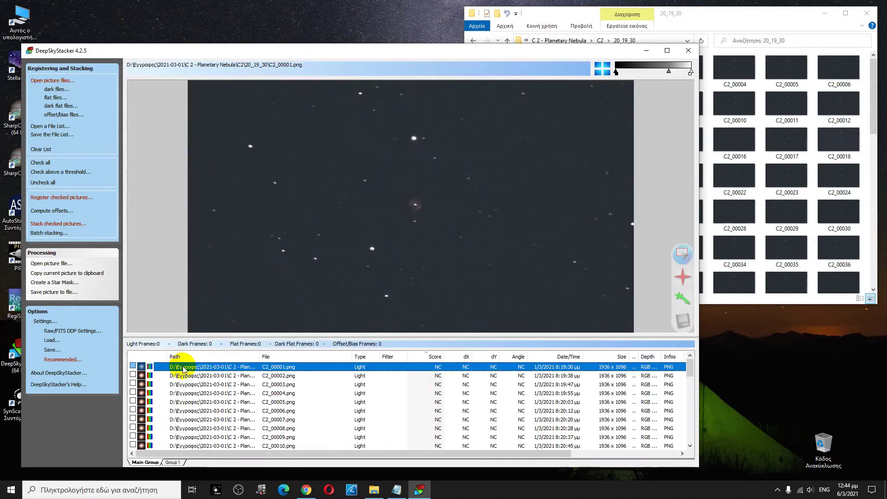
pyautogui.rightClick(325, 366)
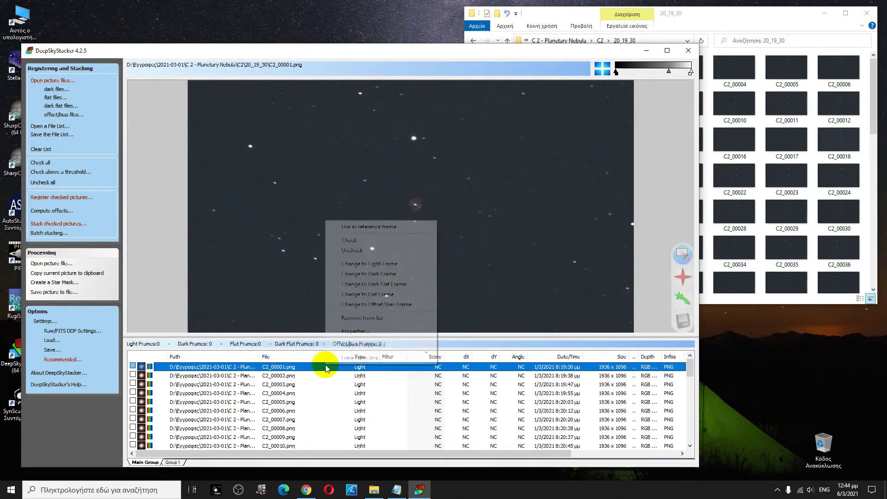
pyautogui.click(358, 317)
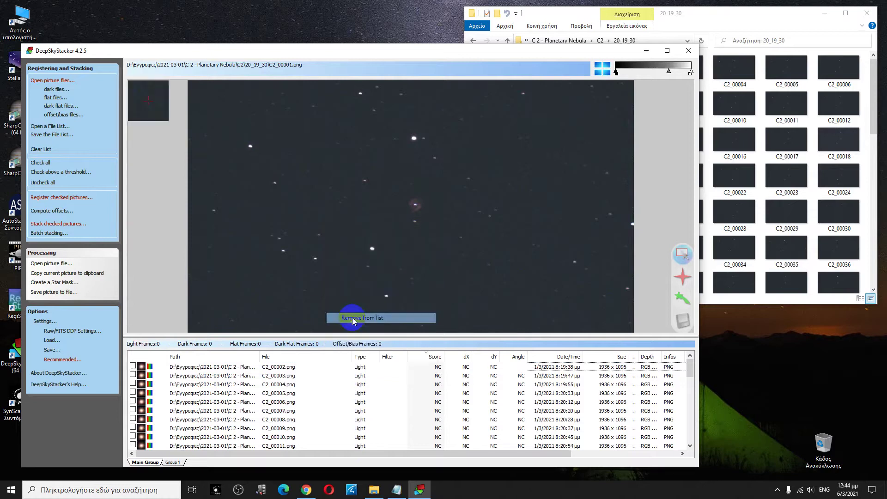
# Step: Preview the light frames C2_00002.png through C2_00011.png one by one to examine their star shapes
pyautogui.click(308, 368)
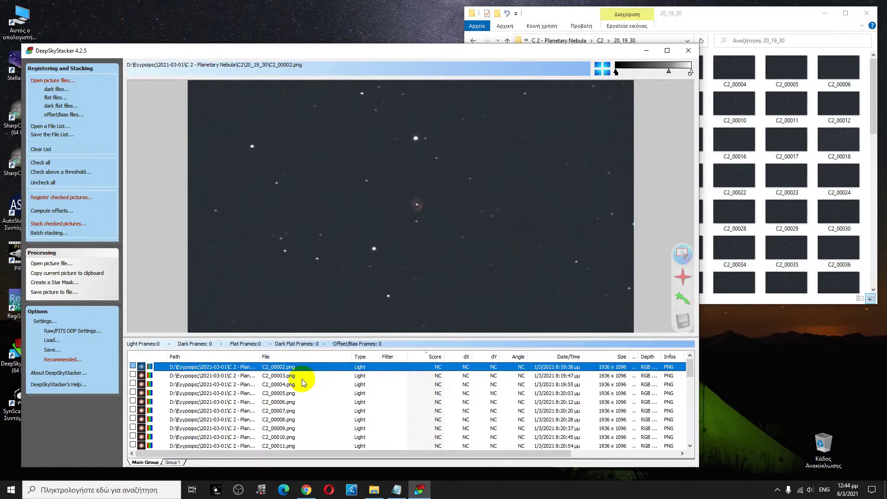
pyautogui.click(301, 377)
pyautogui.click(301, 386)
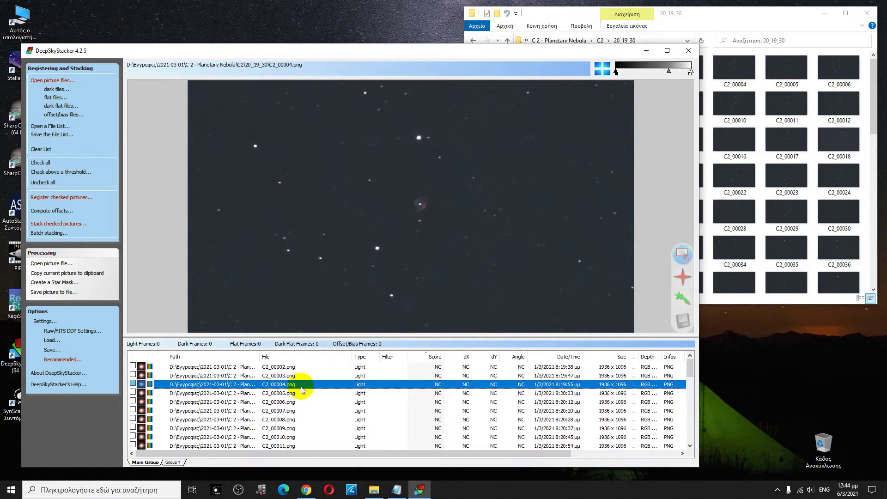
pyautogui.click(300, 396)
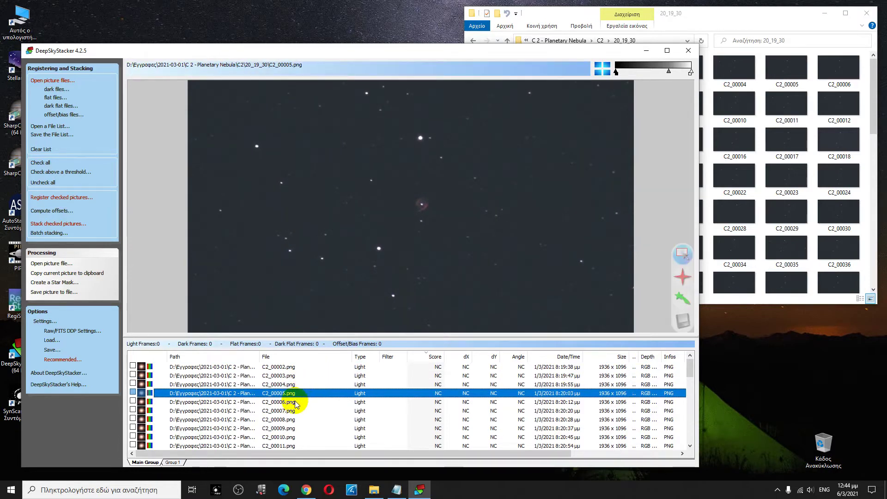
pyautogui.click(296, 403)
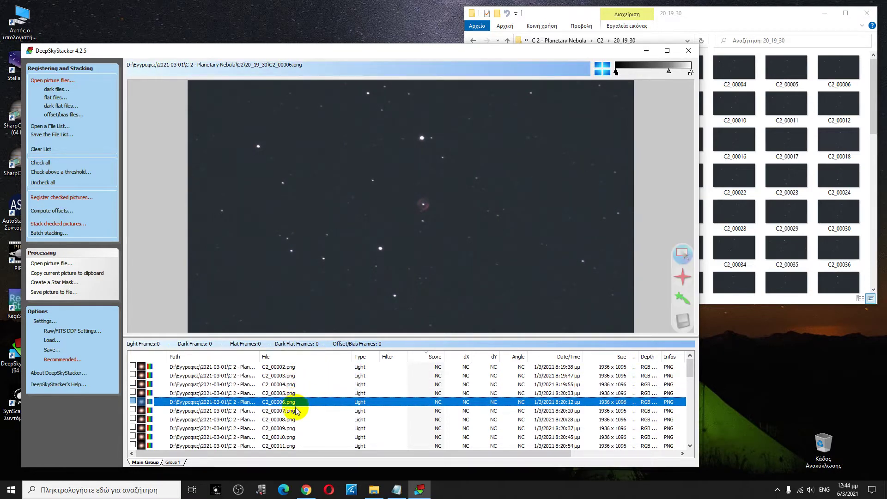
pyautogui.click(296, 411)
pyautogui.click(294, 420)
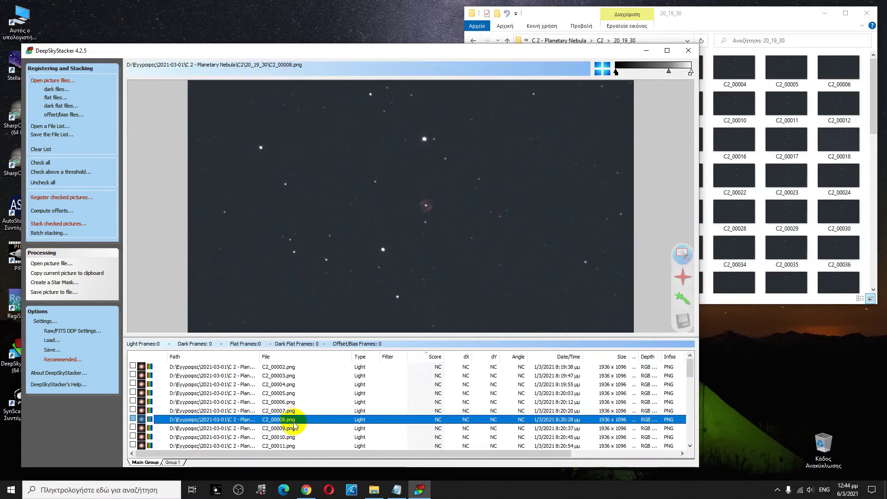
pyautogui.click(294, 429)
pyautogui.click(294, 438)
pyautogui.click(293, 446)
# Step: Preview the light frames C2_00012.png through C2_00018.png one by one to check their quality
pyautogui.scroll(-3, 298, 432)
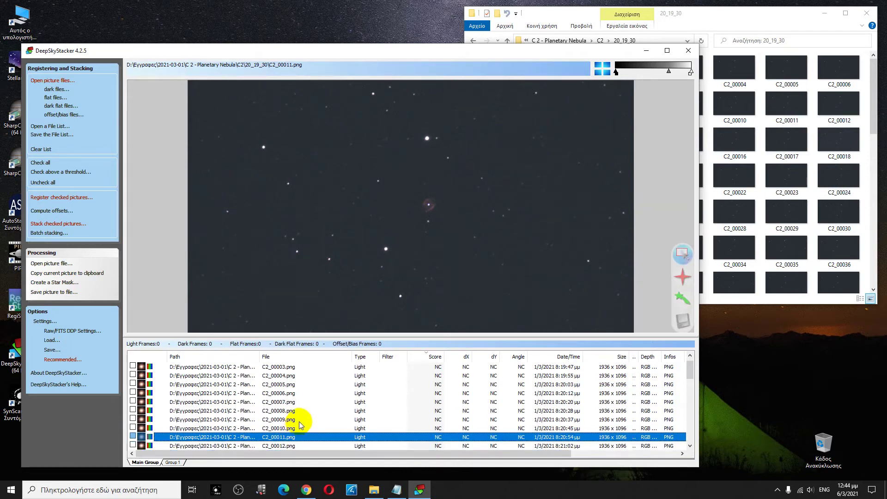
pyautogui.scroll(1, 300, 425)
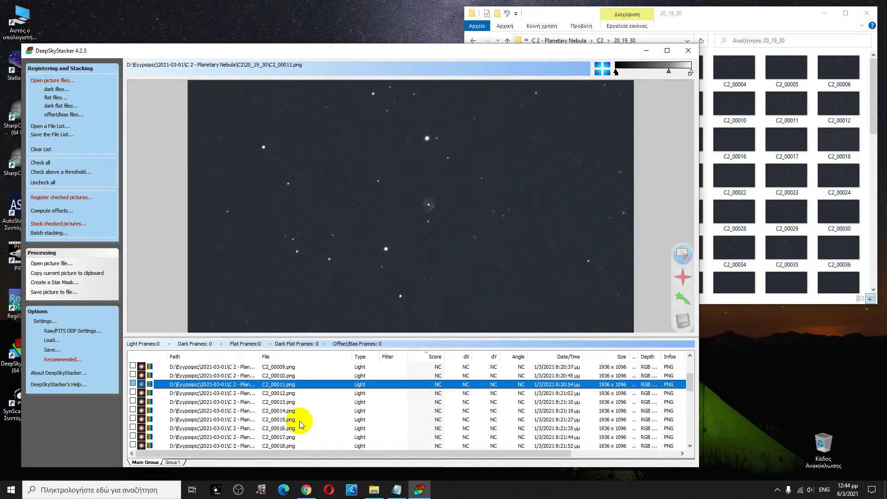
pyautogui.click(290, 394)
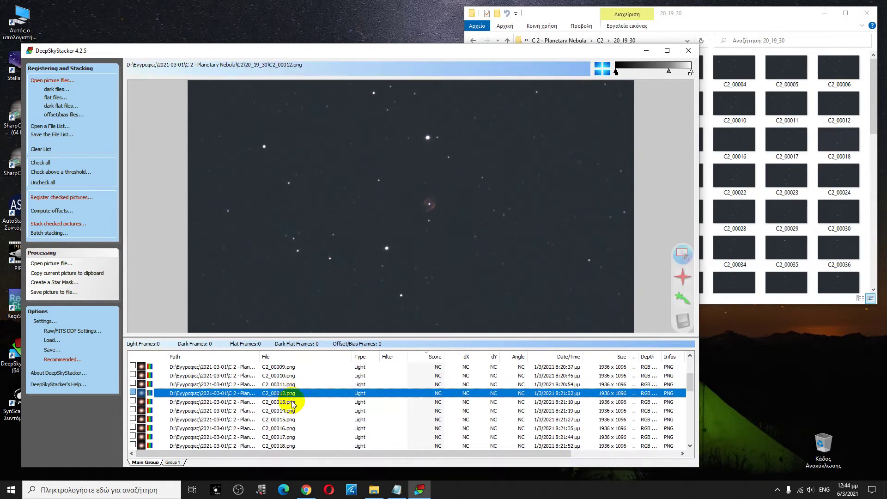
pyautogui.click(292, 405)
pyautogui.click(292, 411)
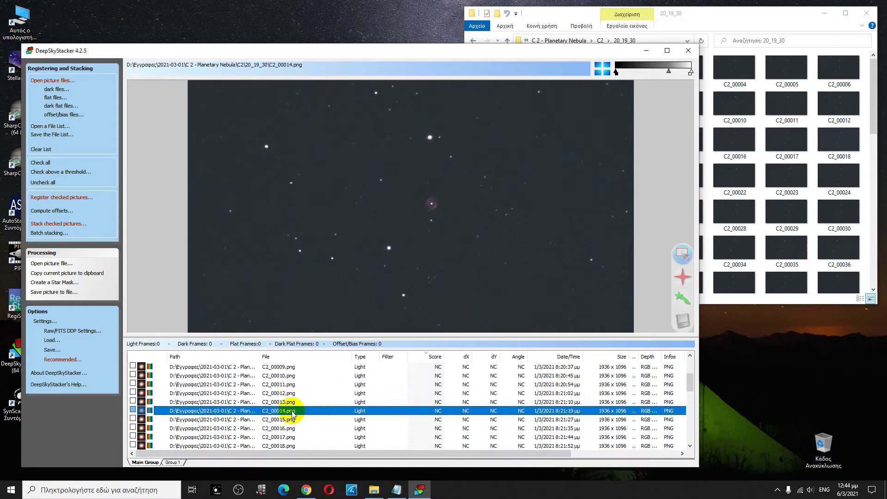
pyautogui.click(293, 418)
pyautogui.click(292, 427)
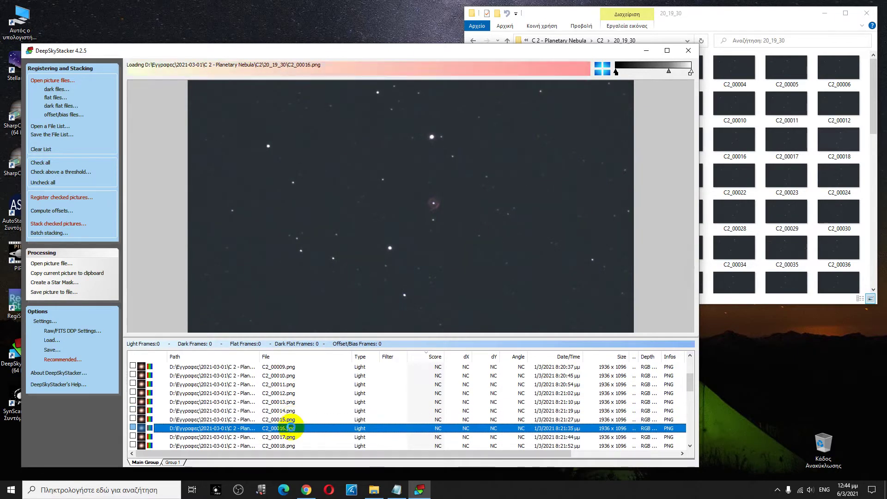
pyautogui.click(292, 436)
pyautogui.click(292, 445)
# Step: Preview the light frames C2_00019.png through C2_00024.png one by one to check for trailed stars
pyautogui.scroll(-3, 298, 411)
pyautogui.click(291, 394)
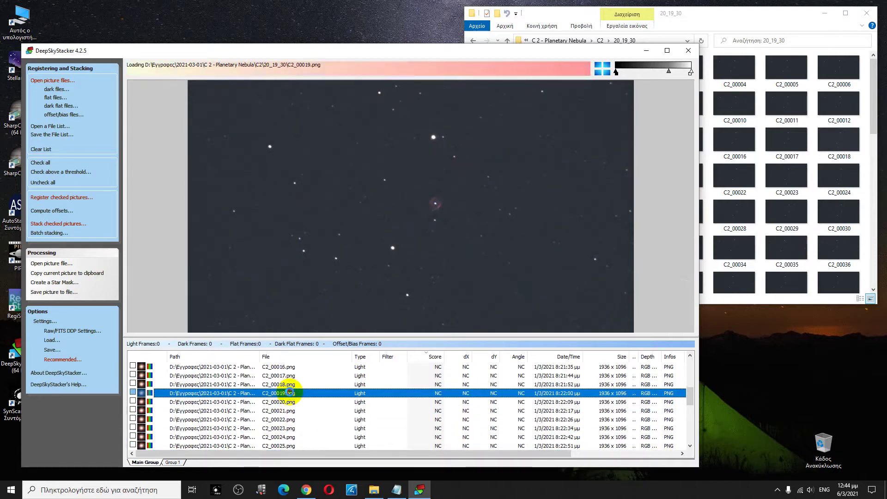
pyautogui.click(291, 403)
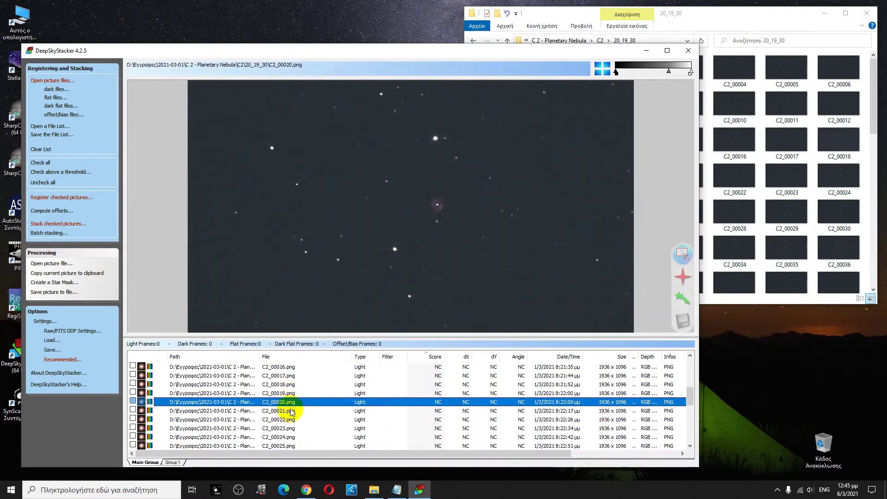
pyautogui.click(291, 411)
pyautogui.click(292, 420)
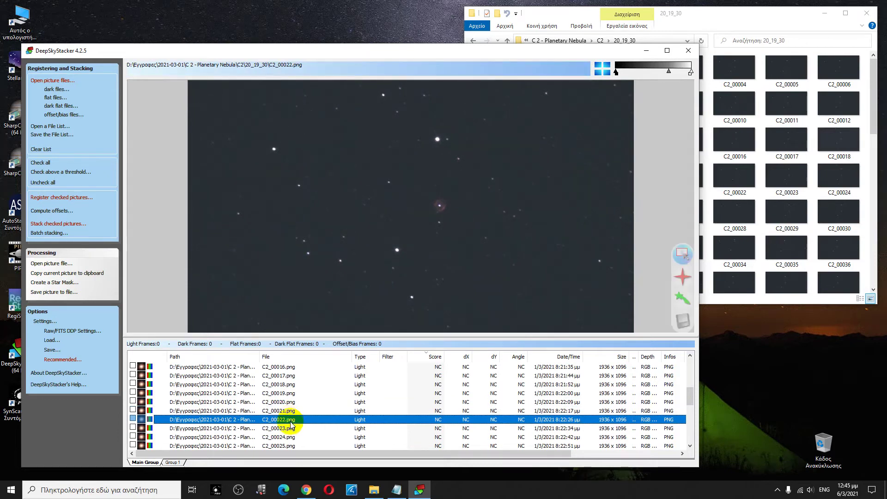
pyautogui.click(291, 428)
pyautogui.click(292, 437)
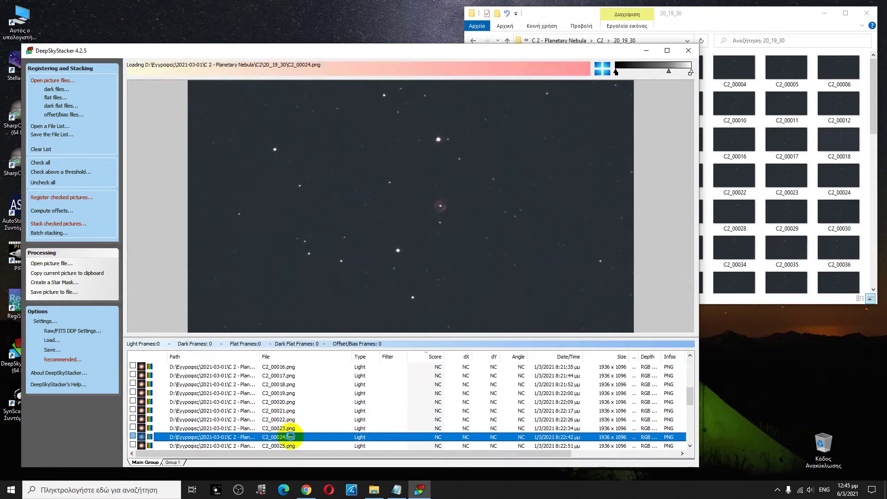
# Step: Preview the light frames C2_00025.png through C2_00030.png one by one to check for trailed stars
pyautogui.scroll(-2, 303, 412)
pyautogui.click(291, 395)
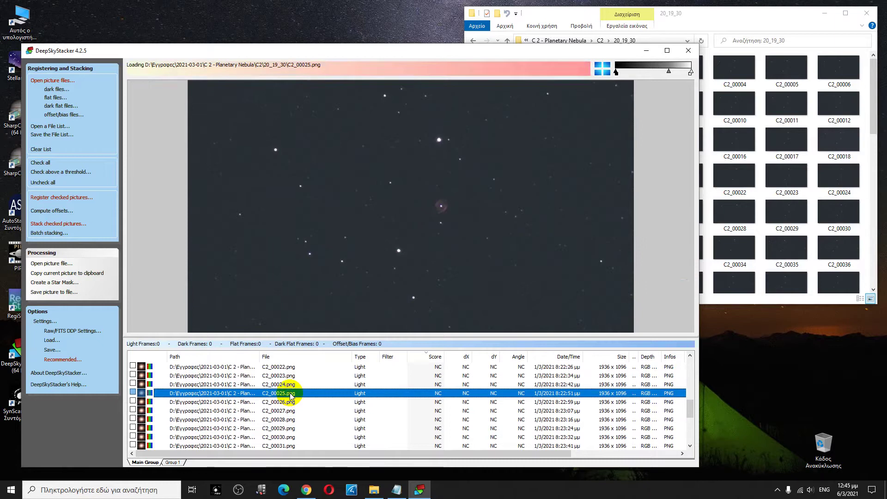
pyautogui.click(290, 402)
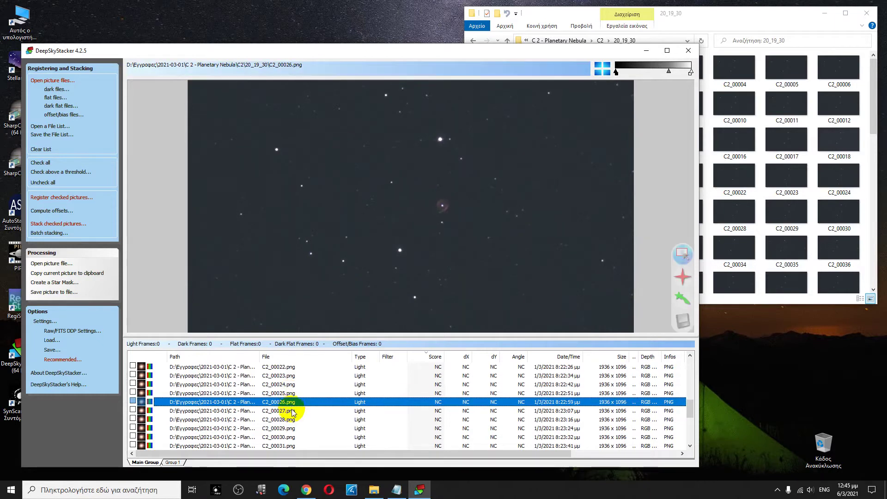
pyautogui.click(291, 410)
pyautogui.click(290, 419)
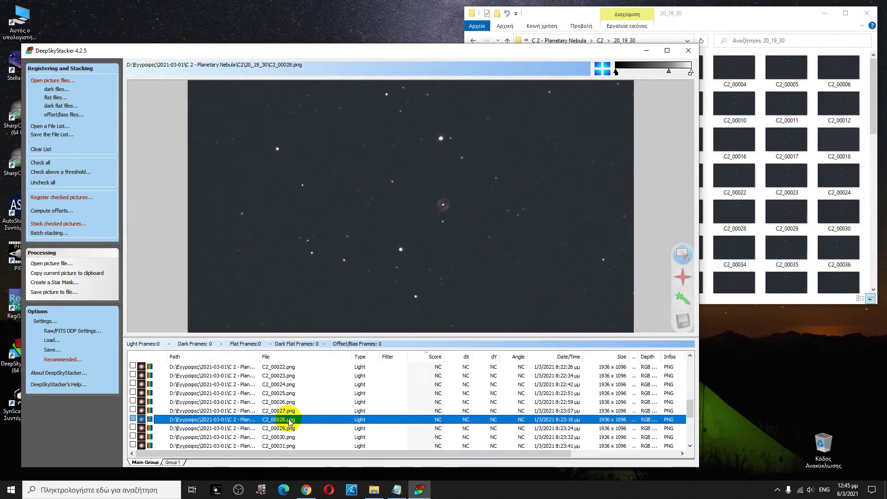
pyautogui.click(287, 428)
pyautogui.click(288, 437)
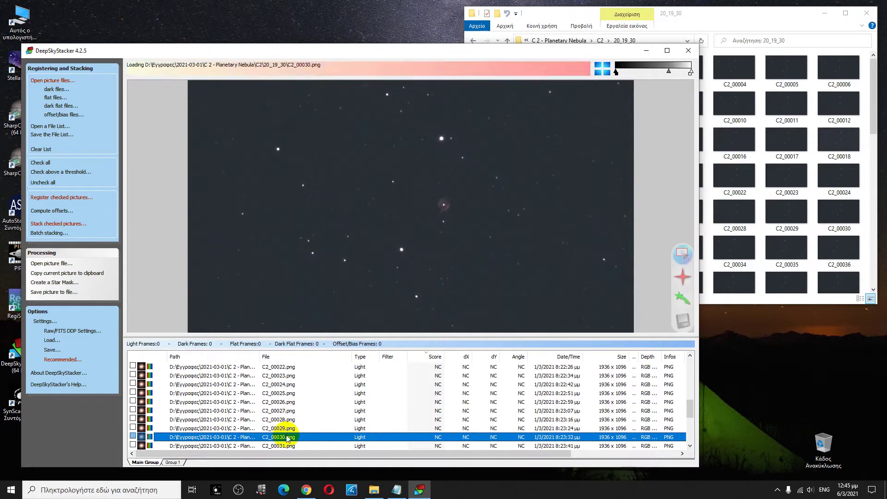
# Step: Preview the light frame C2_00031.png and remove it from the frame list
pyautogui.click(289, 446)
pyautogui.scroll(-3, 297, 422)
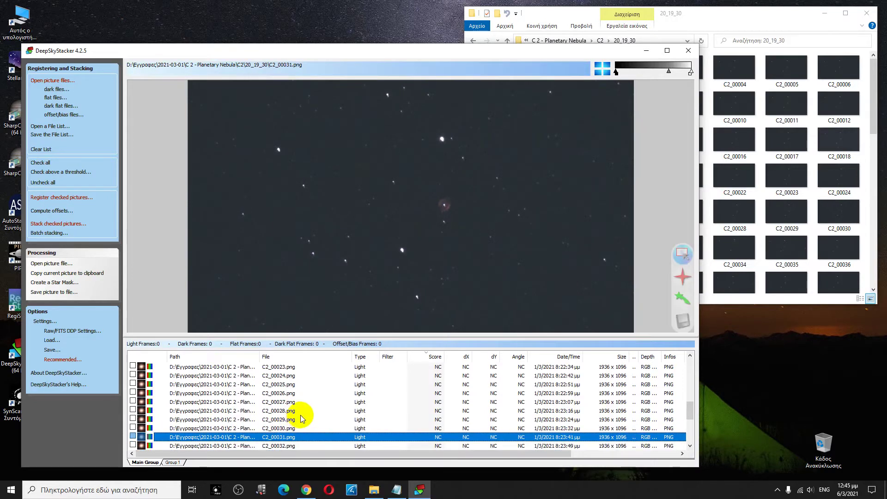
pyautogui.rightClick(309, 387)
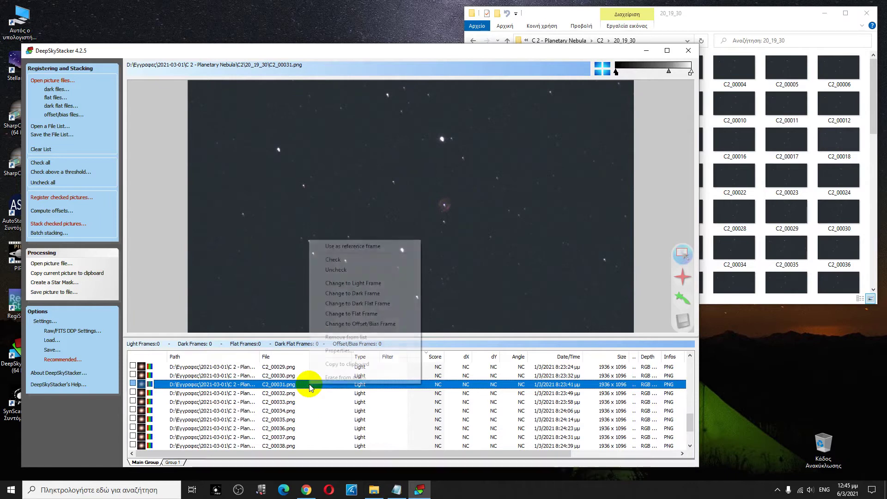
pyautogui.click(341, 337)
# Step: Preview each of the light frames C2_00032.png through C2_00035.png and remove all four from the frame list
pyautogui.click(294, 385)
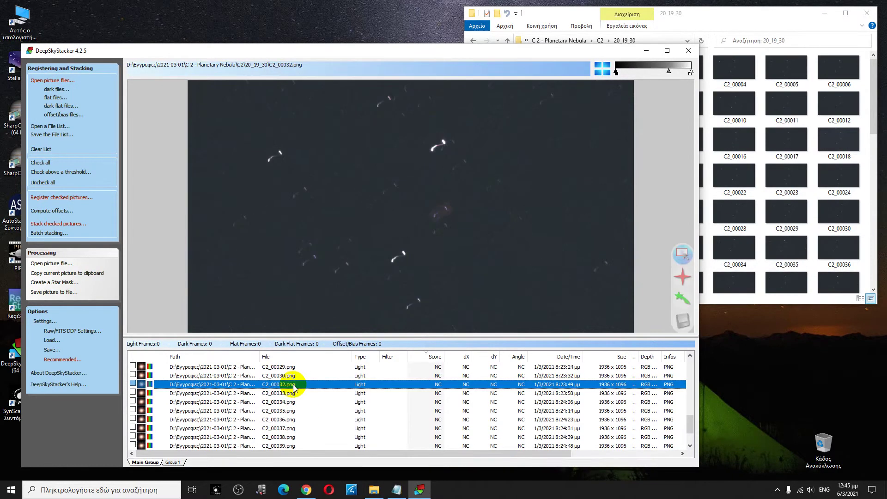
pyautogui.rightClick(294, 387)
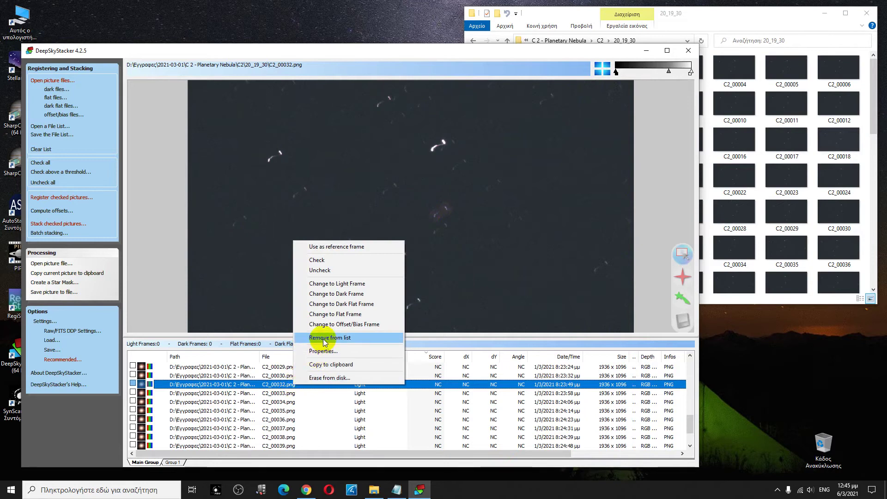
pyautogui.click(324, 340)
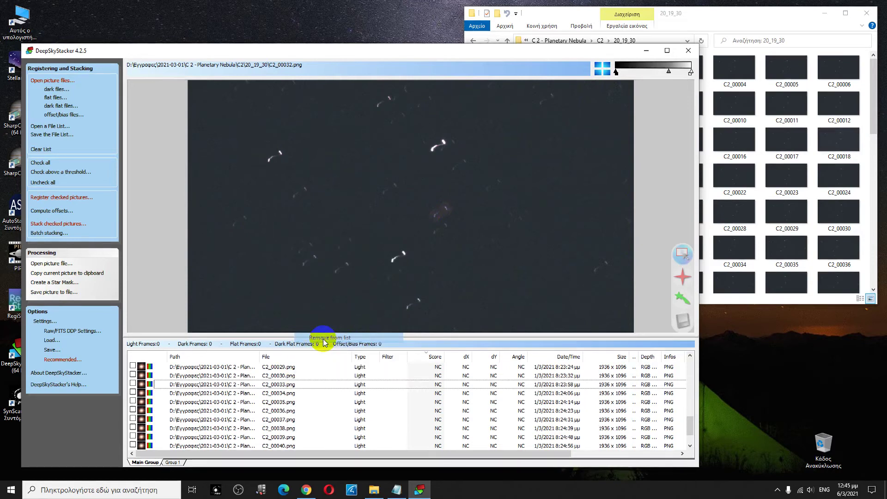
pyautogui.click(298, 387)
pyautogui.rightClick(298, 387)
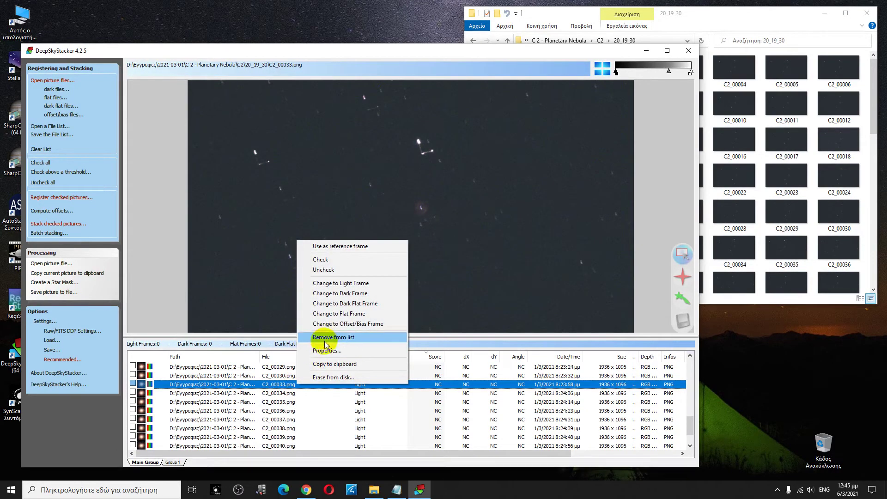
pyautogui.click(326, 341)
pyautogui.click(297, 388)
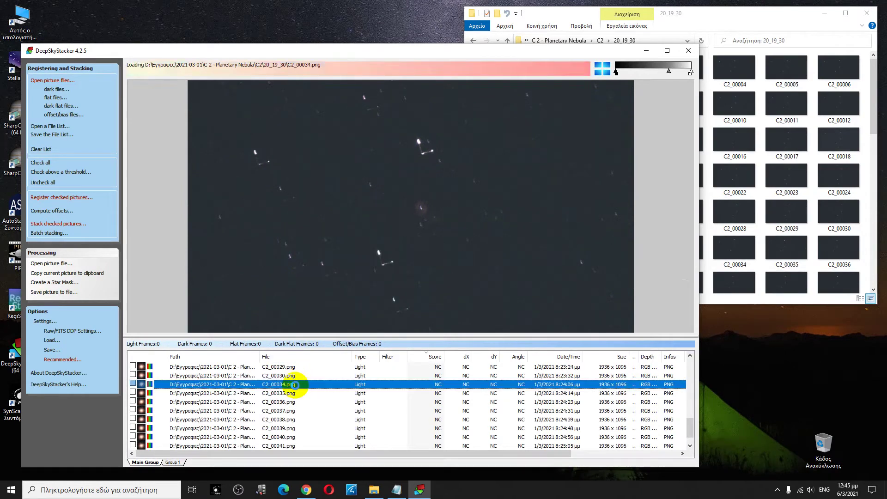
pyautogui.rightClick(297, 388)
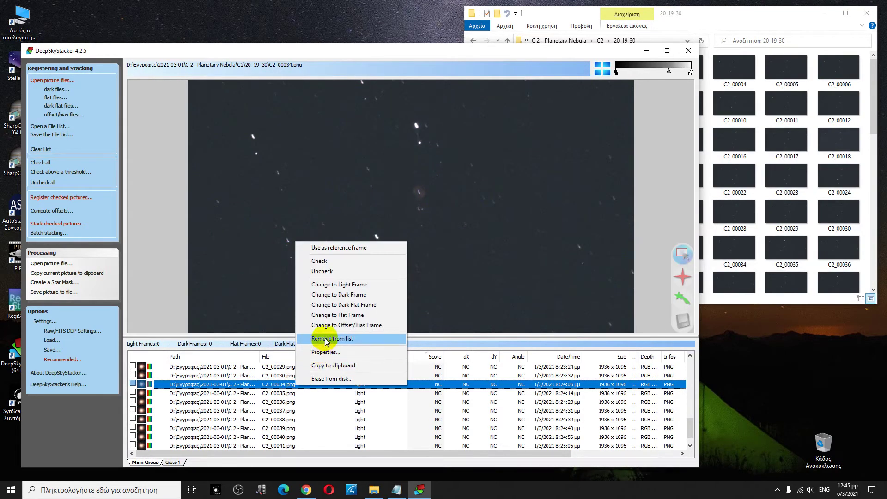
pyautogui.click(325, 341)
pyautogui.click(299, 386)
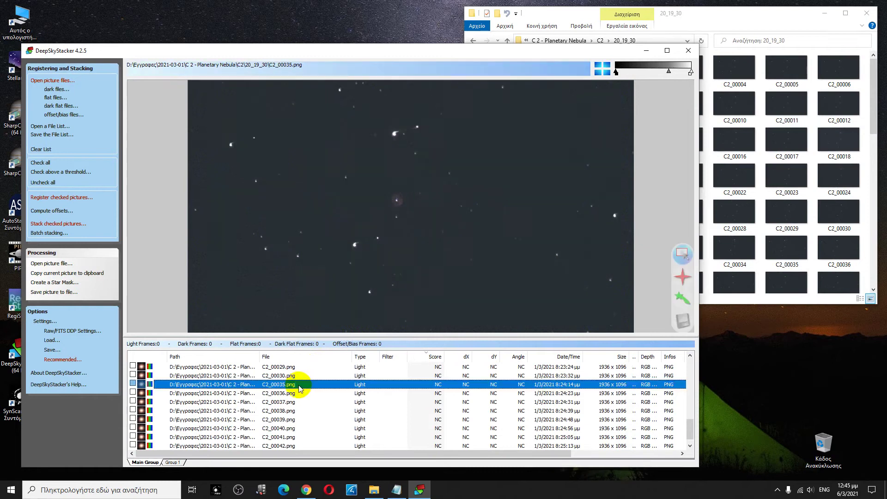
pyautogui.rightClick(299, 387)
pyautogui.click(326, 341)
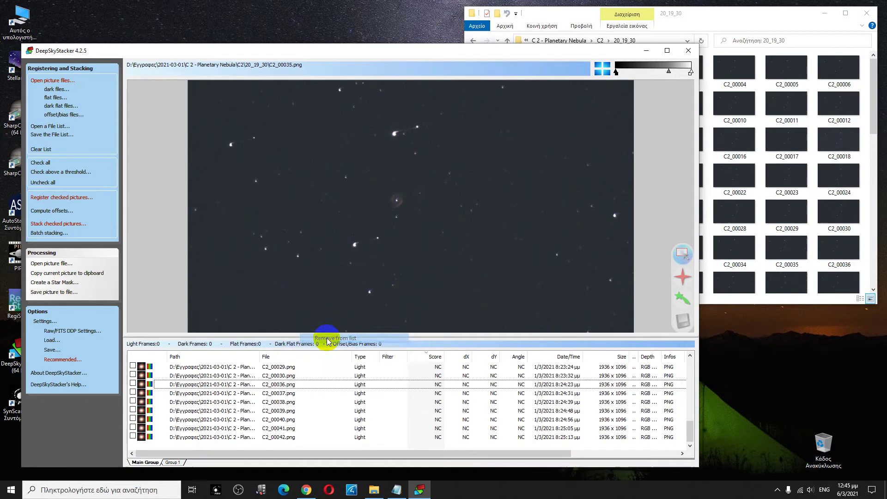
# Step: Preview the light frames C2_00036.png through C2_00042.png one by one, comparing C2_00036.png with C2_00030.png
pyautogui.click(296, 386)
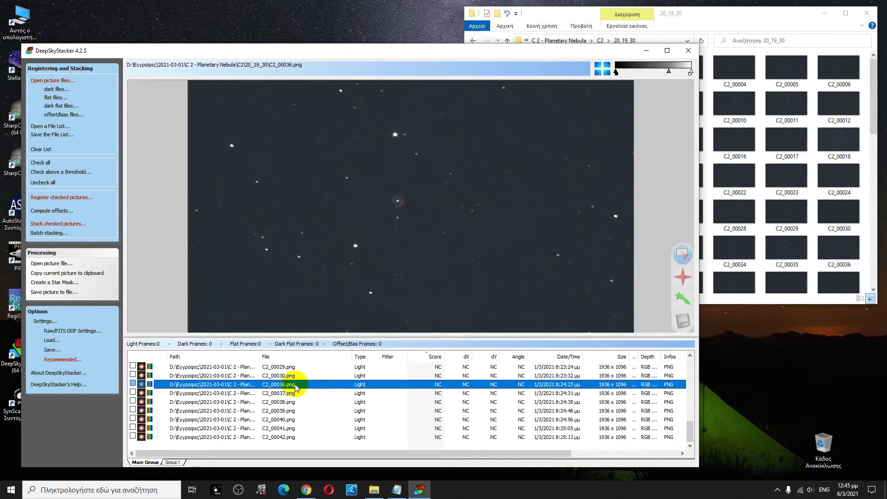
pyautogui.click(296, 375)
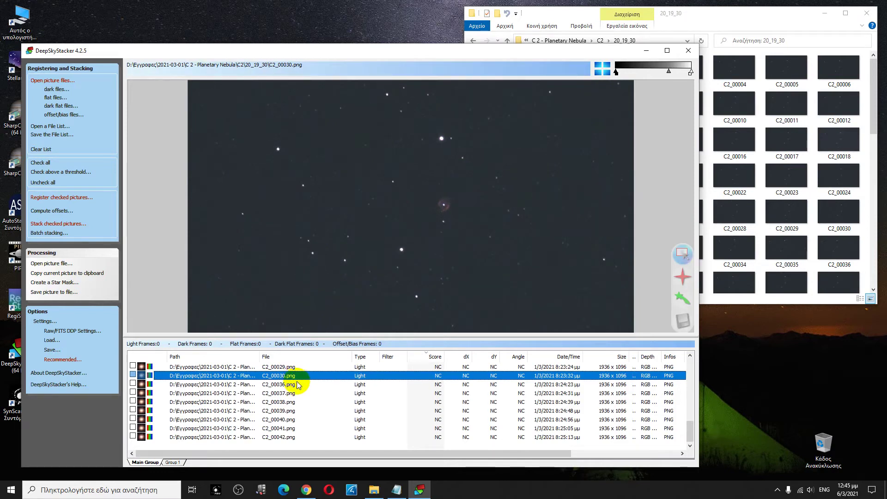
pyautogui.click(297, 383)
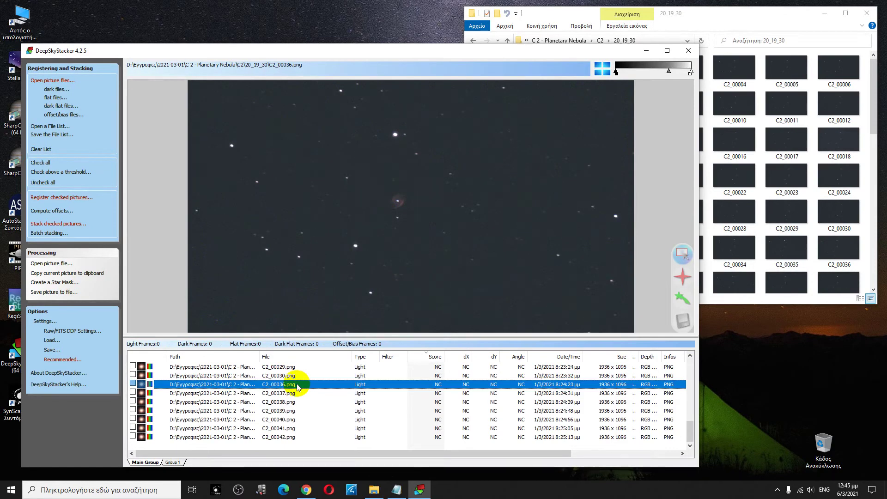
pyautogui.click(296, 394)
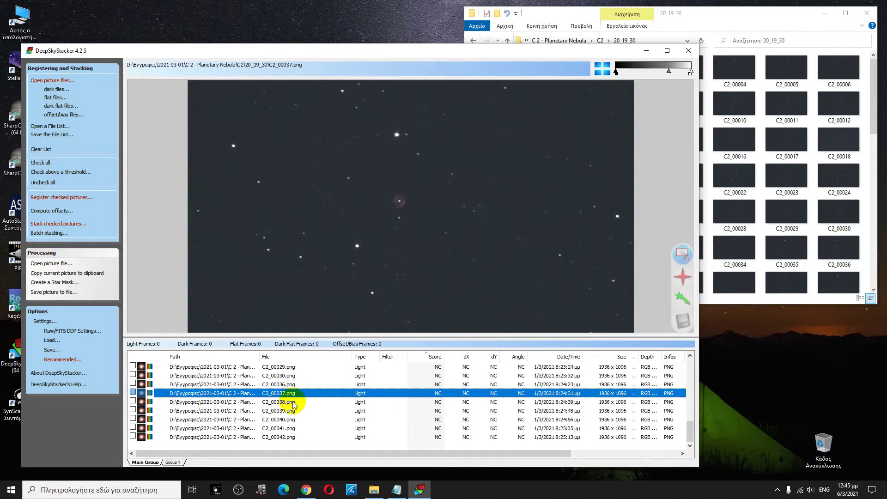
pyautogui.click(295, 403)
pyautogui.click(294, 411)
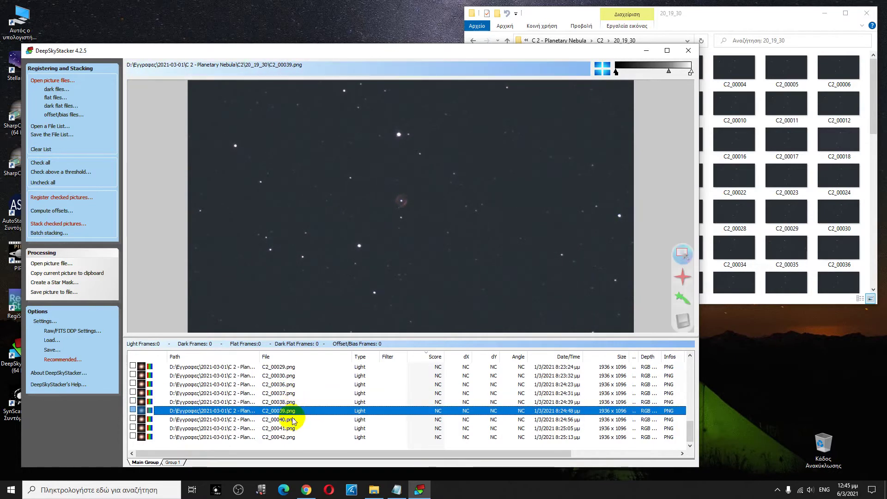
pyautogui.click(293, 420)
pyautogui.click(292, 428)
pyautogui.click(292, 437)
# Step: Check all the light frames in the list and set up their registration with stacking after registering enabled
pyautogui.scroll(6, 282, 413)
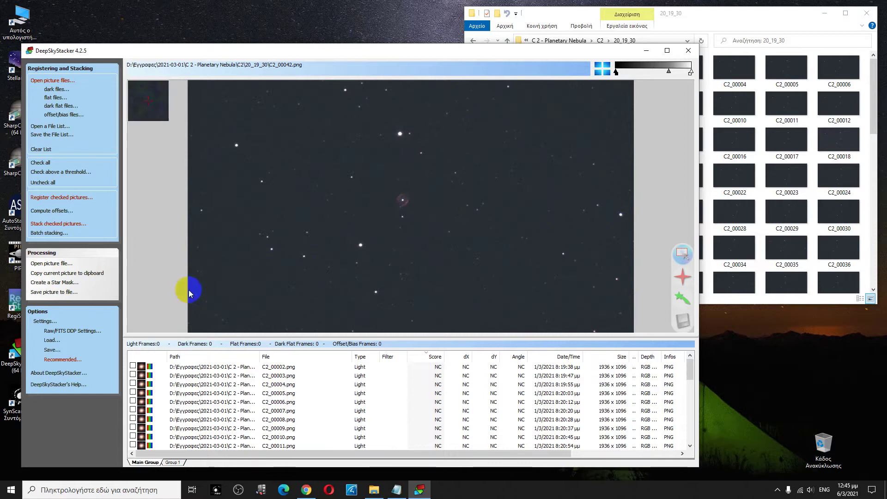
pyautogui.click(46, 165)
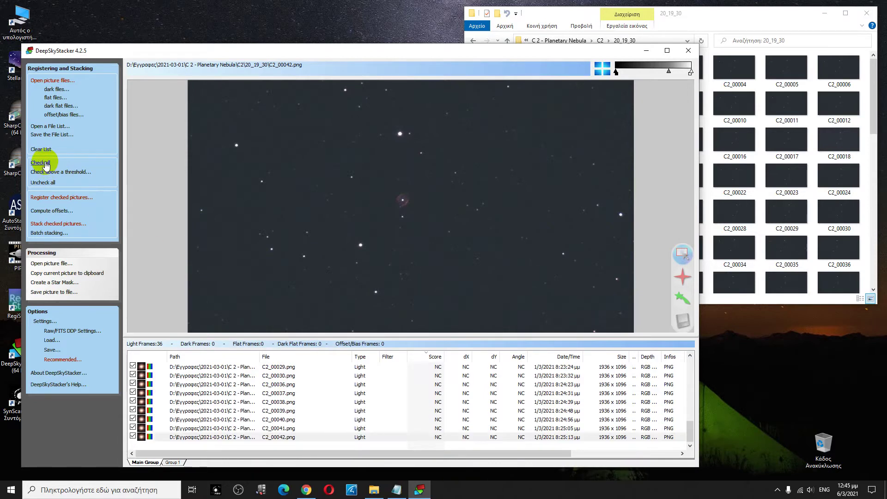
pyautogui.click(77, 202)
pyautogui.click(309, 242)
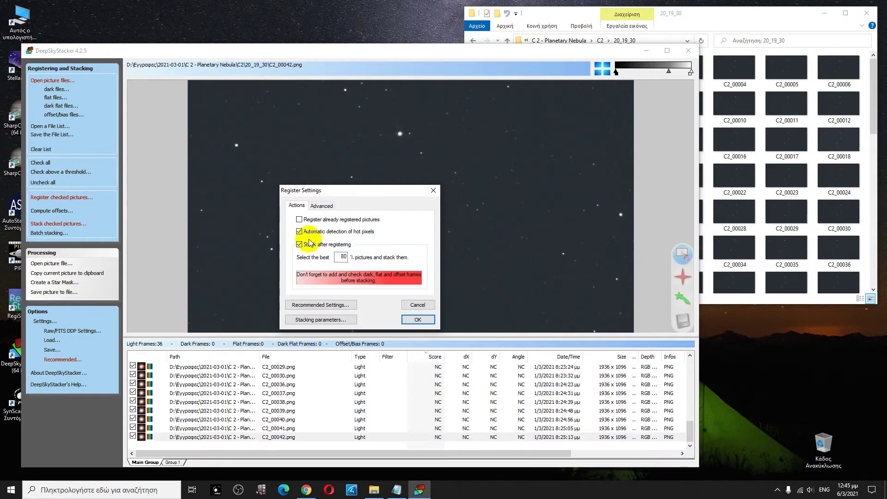
# Step: Compute the number of detected stars at star detection thresholds of 5% and 2%, and return the threshold to 5%
pyautogui.click(322, 206)
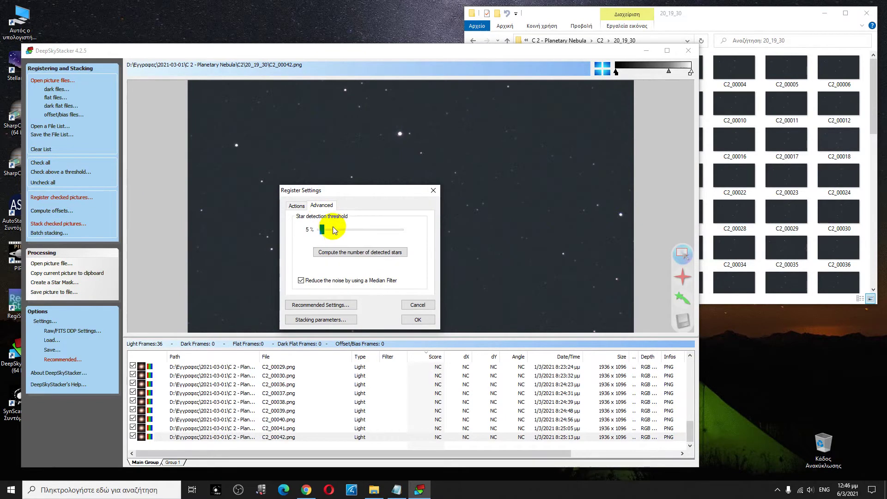
pyautogui.click(348, 252)
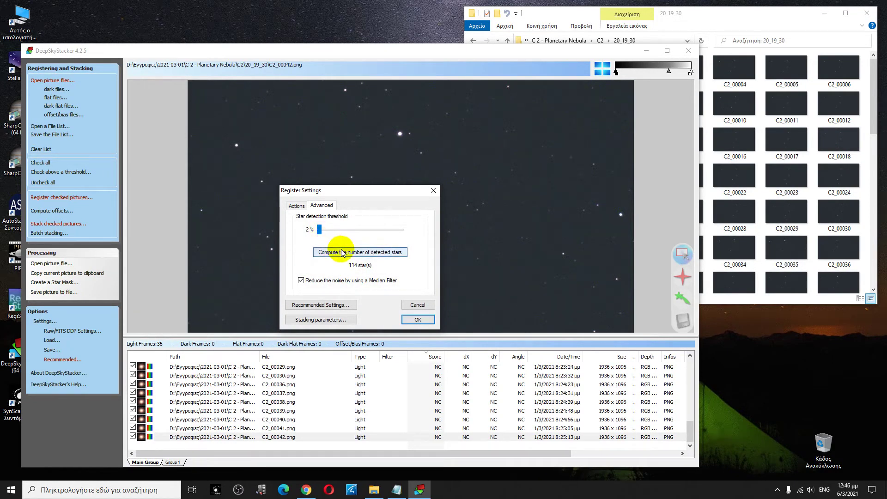
pyautogui.click(342, 252)
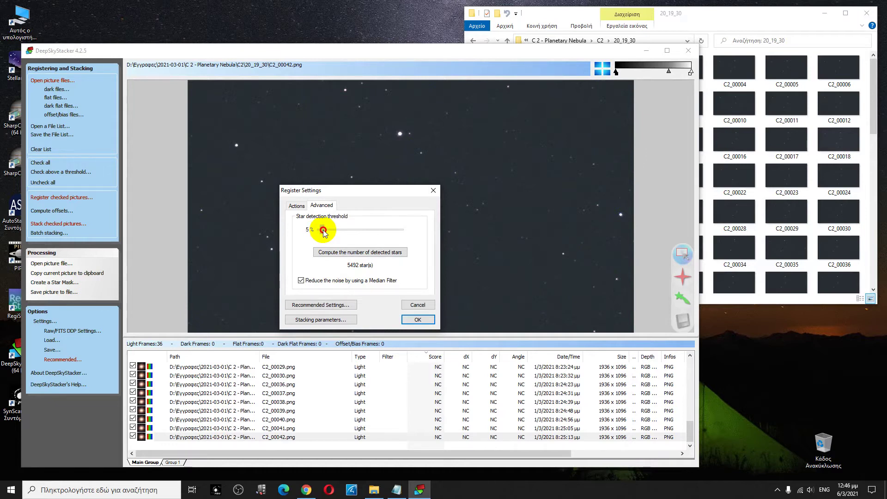
pyautogui.click(341, 252)
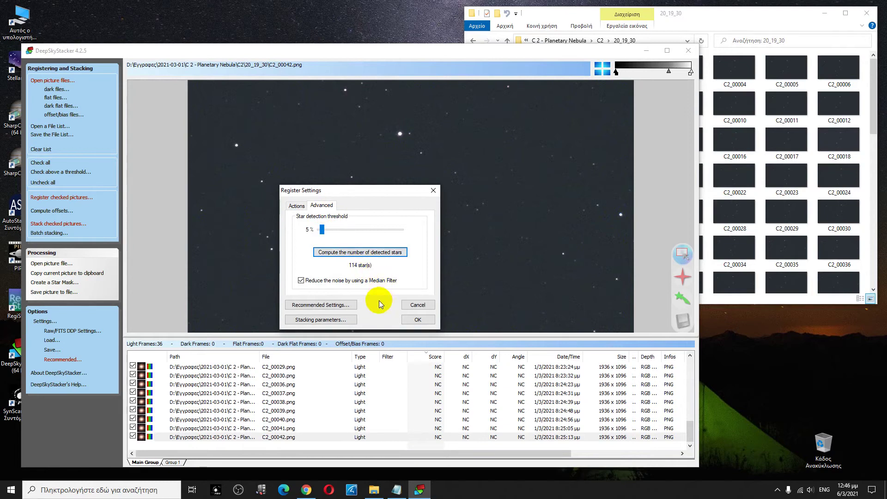
# Step: Review the stacking parameters for the result, light frames, alignment, intermediate files, cosmetic correction and output
pyautogui.click(348, 319)
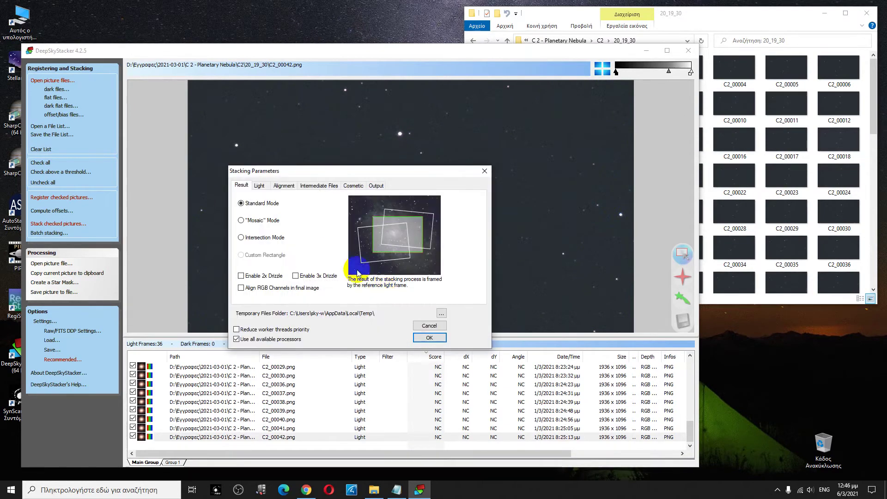
pyautogui.click(260, 186)
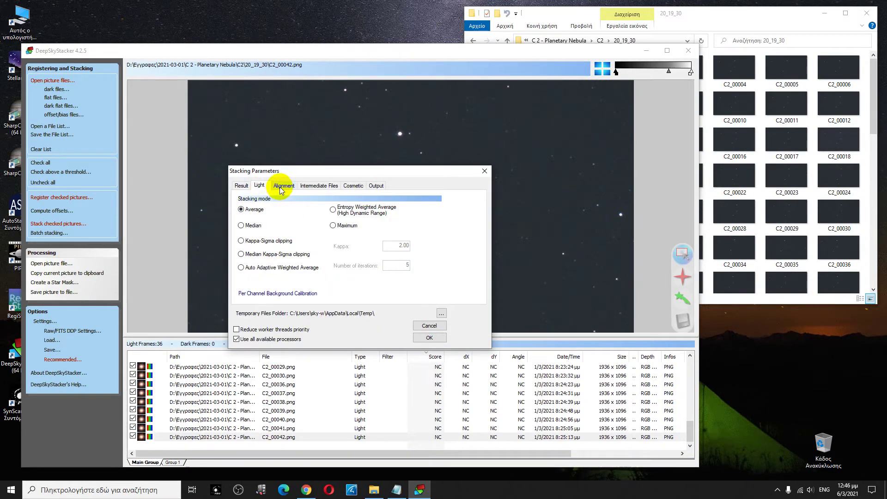
pyautogui.click(282, 187)
pyautogui.click(321, 187)
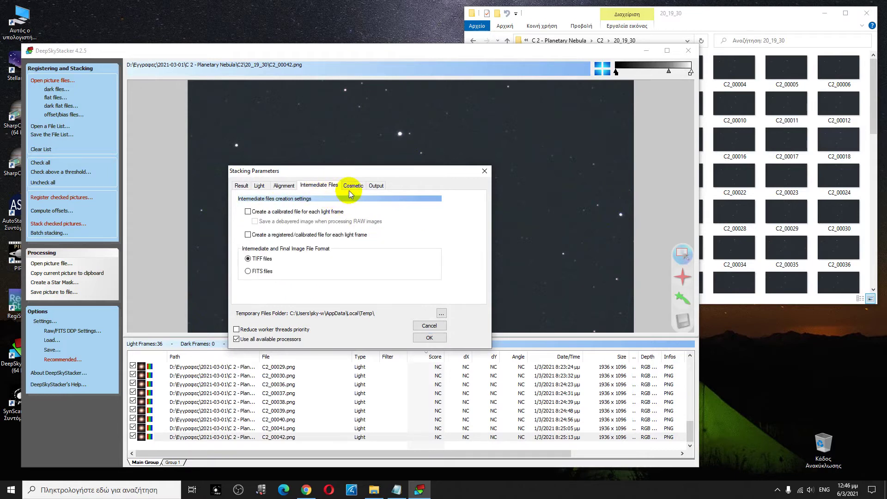
pyautogui.click(351, 187)
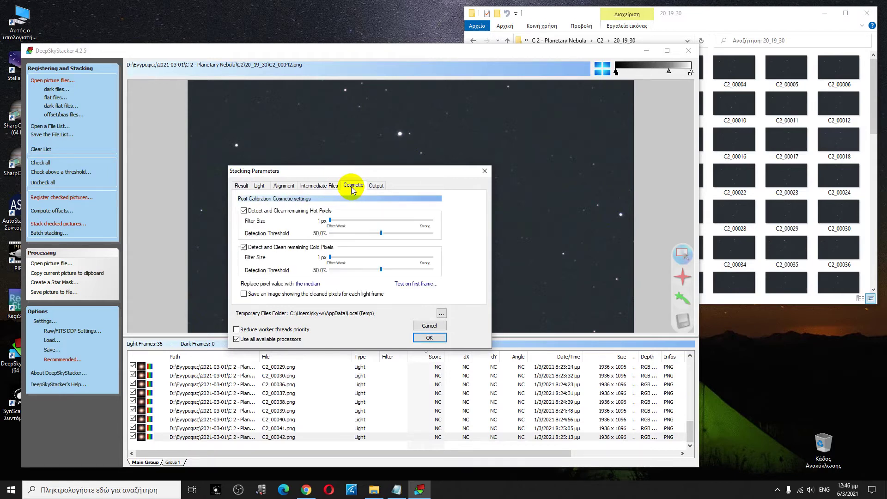
pyautogui.click(376, 188)
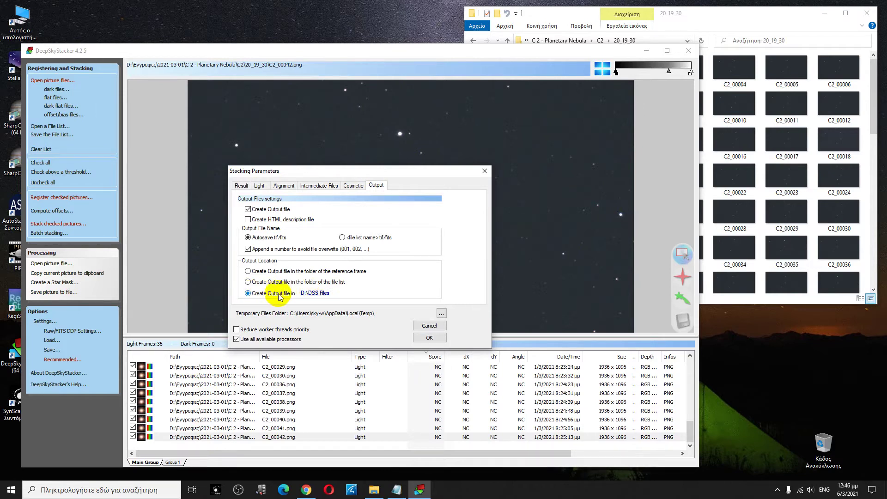
# Step: Choose D:\DSS Files as the output folder for the stack and start registering and stacking the checked frames
pyautogui.click(316, 293)
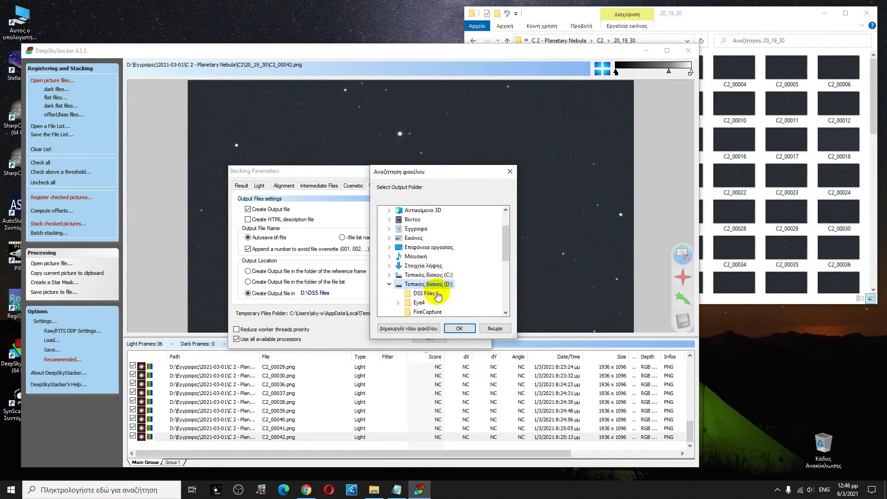
pyautogui.click(461, 327)
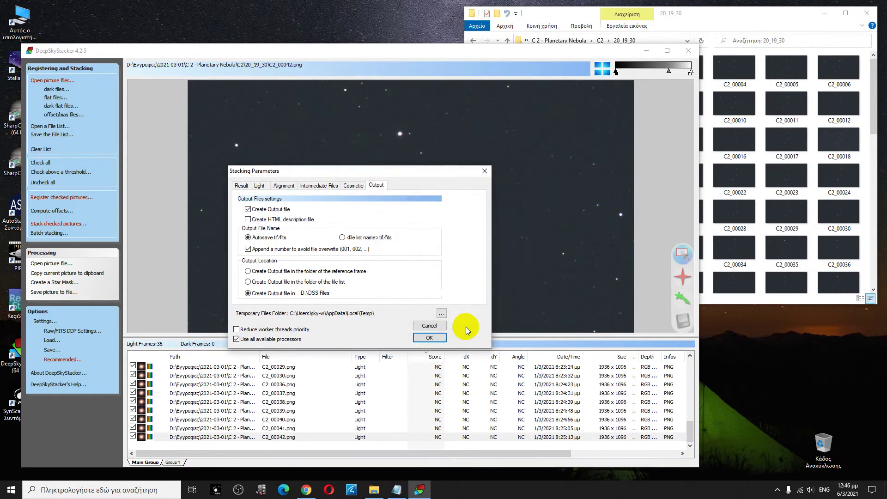
pyautogui.click(429, 336)
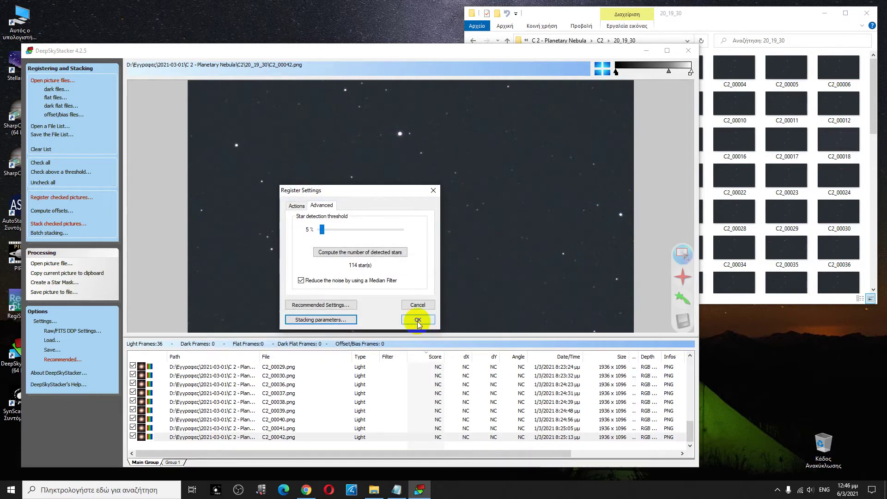
pyautogui.click(417, 321)
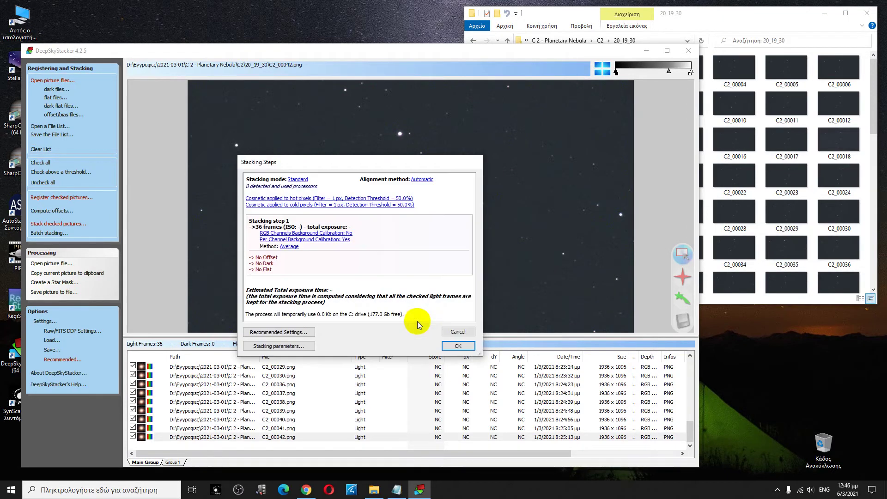
pyautogui.click(451, 344)
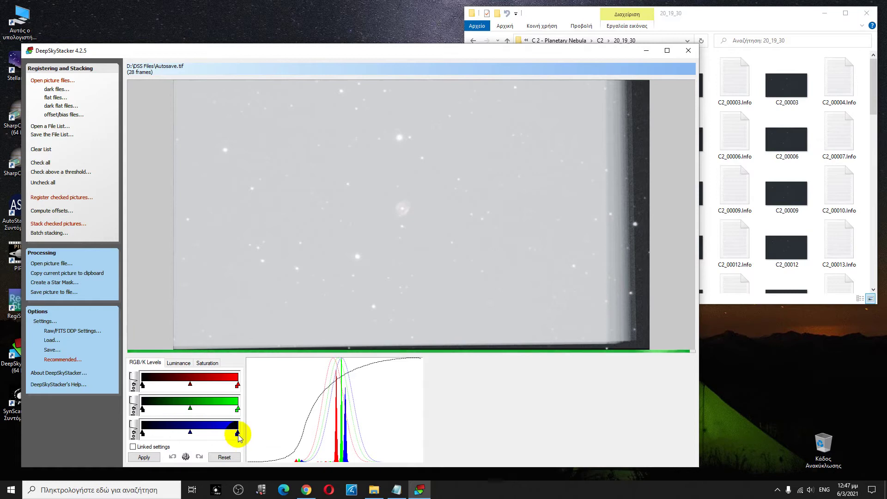
# Step: Try slight adjustments to the blue, green and red levels of the stacked image
pyautogui.moveTo(237, 435); pyautogui.dragTo(244, 427)
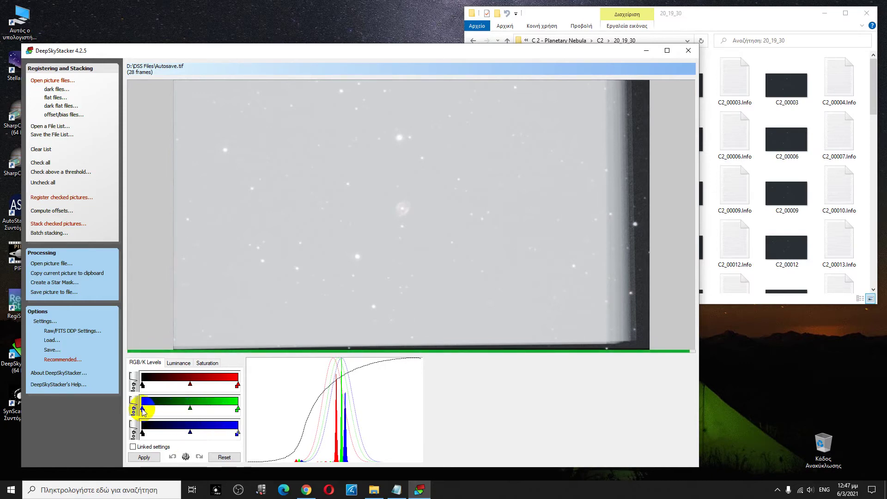
pyautogui.click(141, 433)
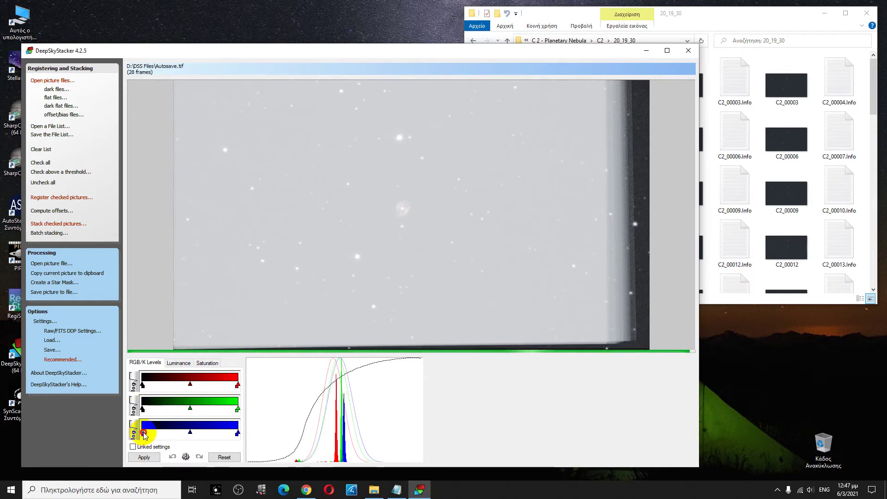
pyautogui.moveTo(144, 434); pyautogui.dragTo(141, 433)
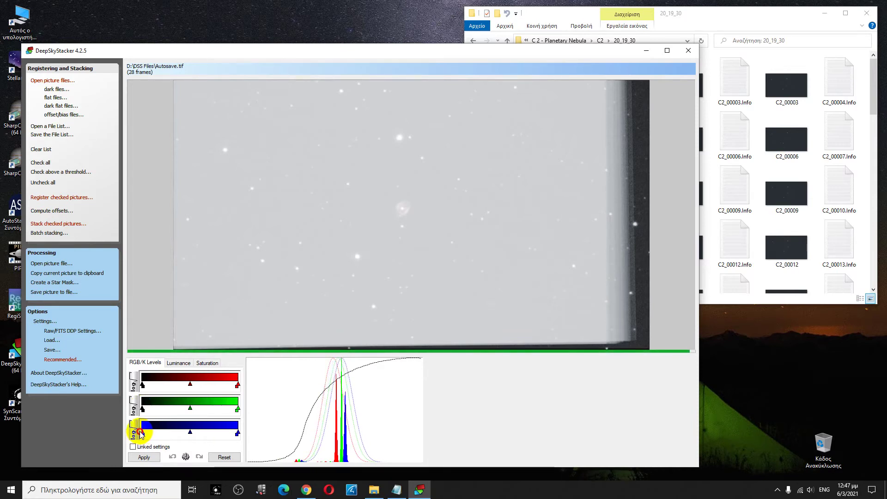
pyautogui.click(143, 408)
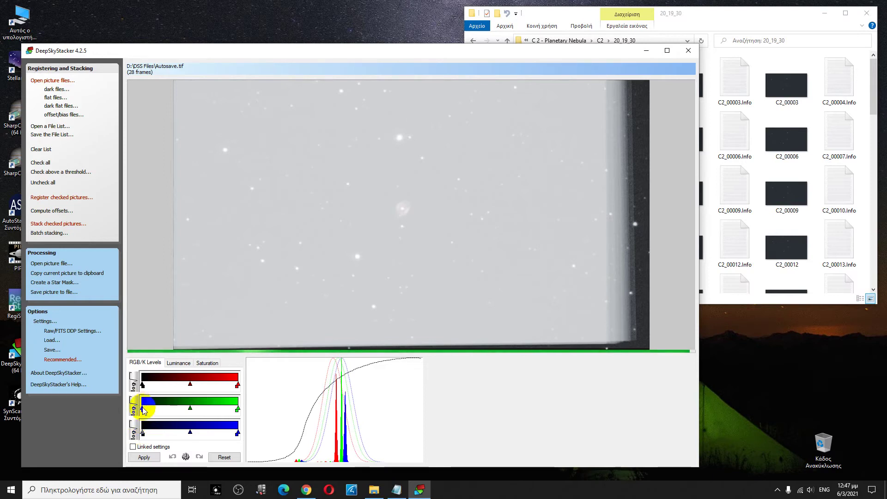
pyautogui.moveTo(144, 409); pyautogui.dragTo(142, 409)
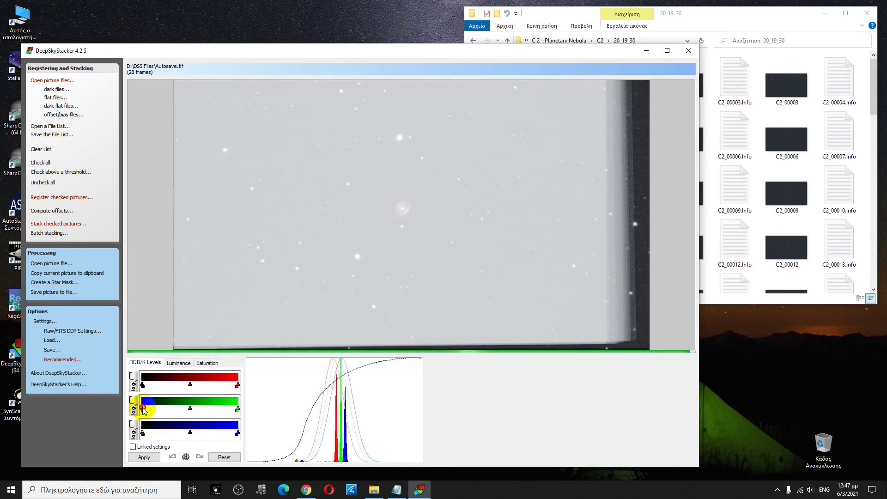
pyautogui.click(200, 410)
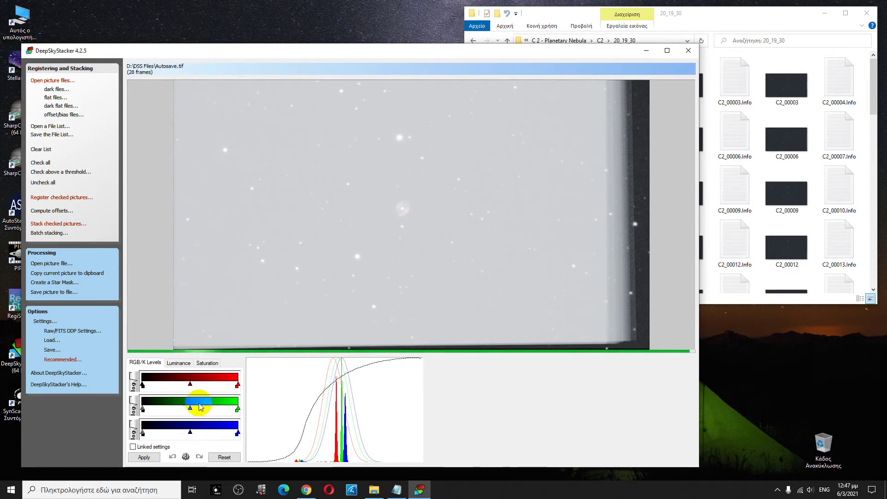
pyautogui.click(147, 387)
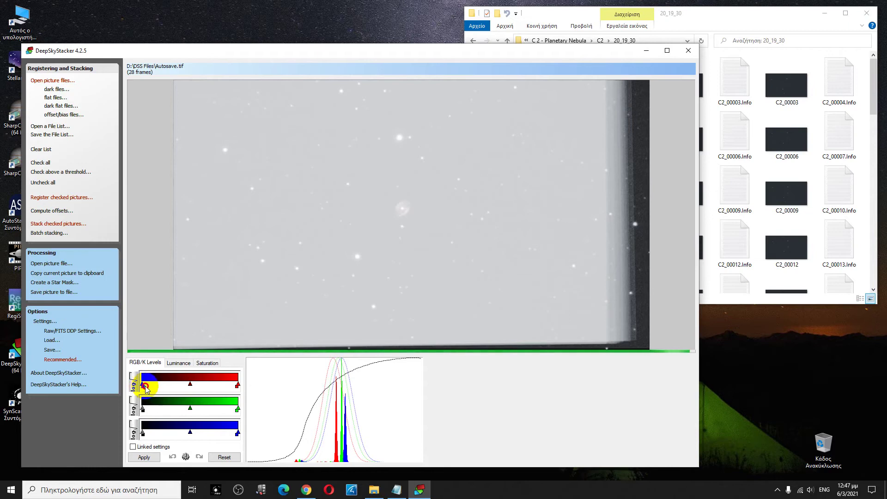
pyautogui.click(230, 442)
pyautogui.moveTo(238, 434); pyautogui.dragTo(241, 434)
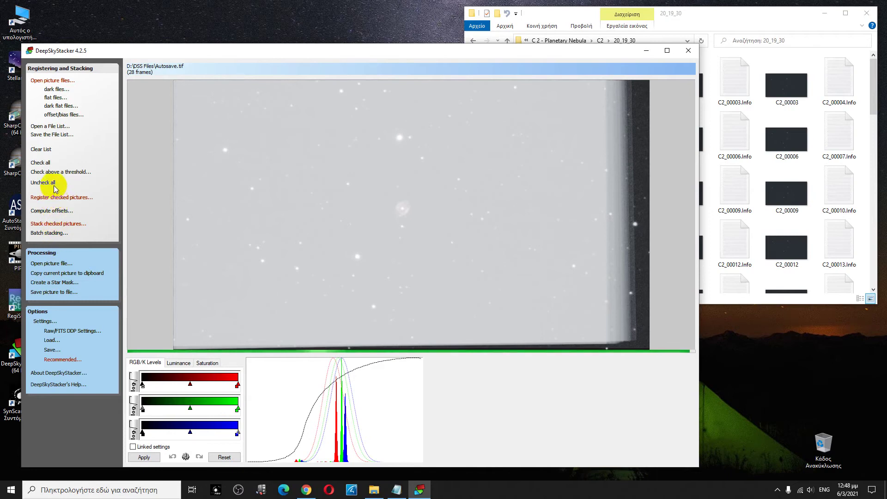
# Step: Save the stacked picture as C2 in DSS Files as an uncompressed 16 bit/ch TIFF with the adjustments embedded but not applied
pyautogui.click(54, 292)
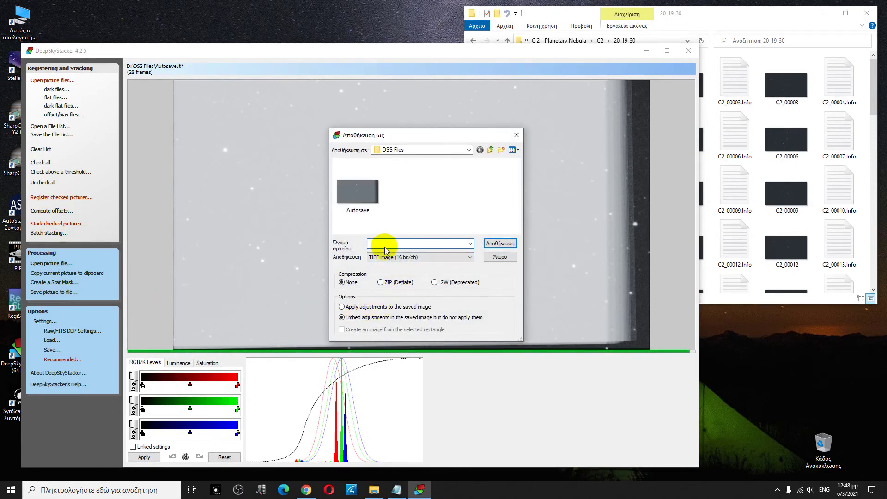
pyautogui.write('C2')
pyautogui.click(499, 243)
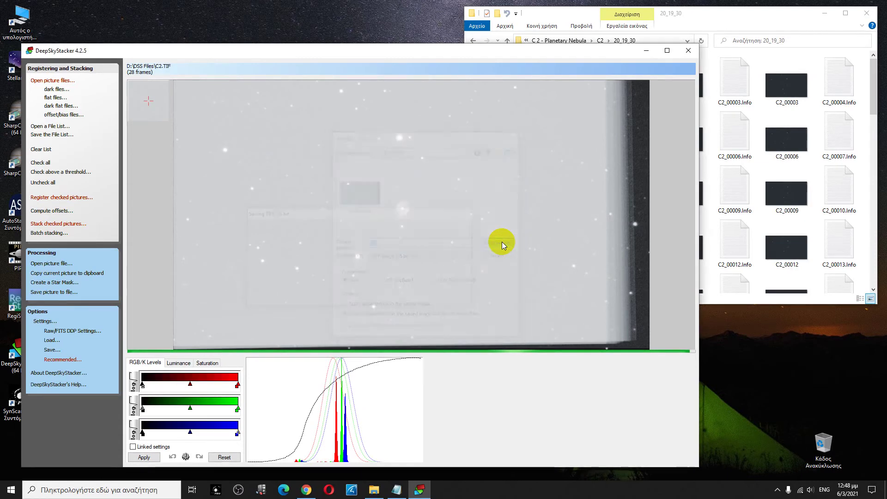
# Step: Switch to File Explorer, go to DSS Files on drive D: and open the saved C2 picture in Photos
pyautogui.click(691, 20)
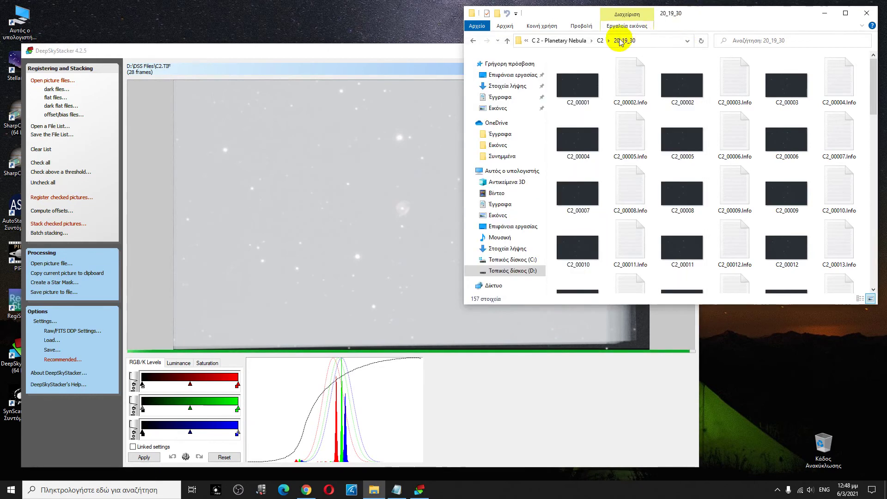
pyautogui.click(473, 42)
pyautogui.click(473, 41)
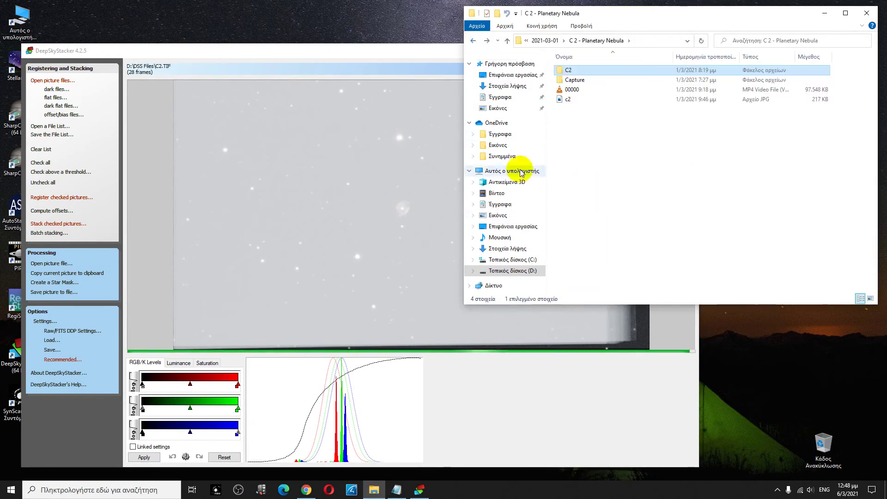
pyautogui.click(531, 273)
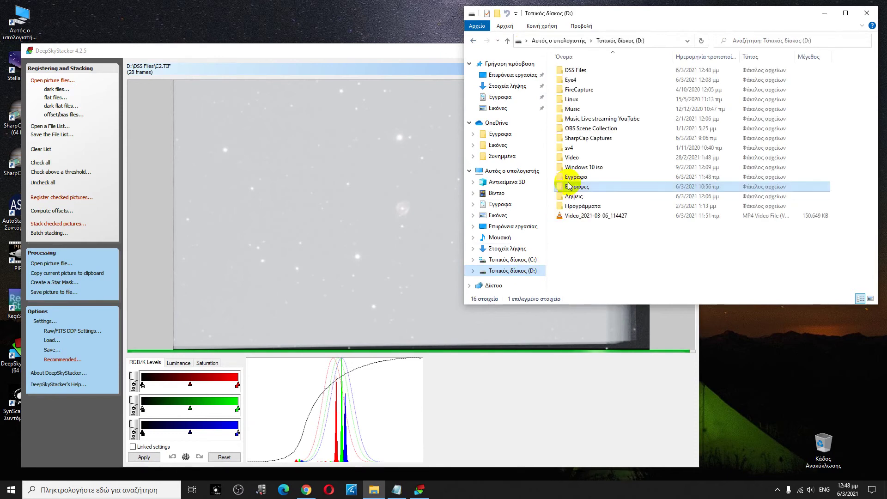
pyautogui.doubleClick(585, 67)
pyautogui.doubleClick(629, 90)
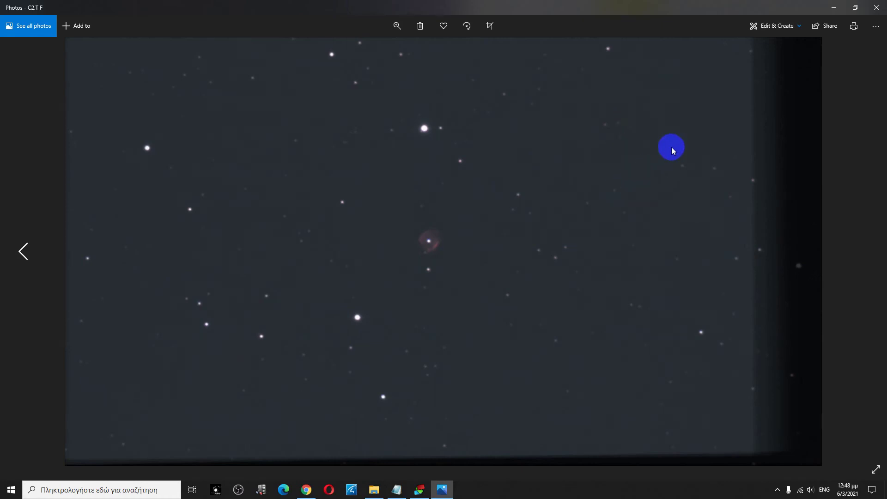
# Step: Crop the C2 picture to remove the dark stacking borders along its right and bottom edges
pyautogui.click(767, 27)
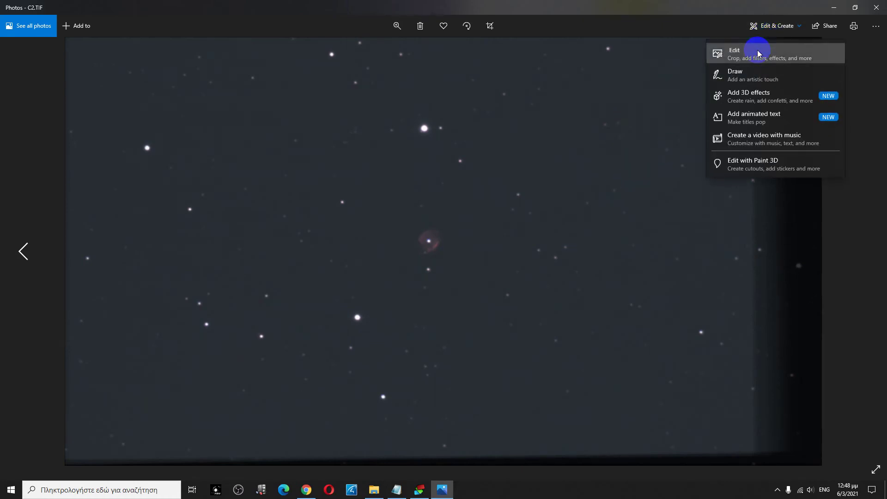
pyautogui.click(757, 51)
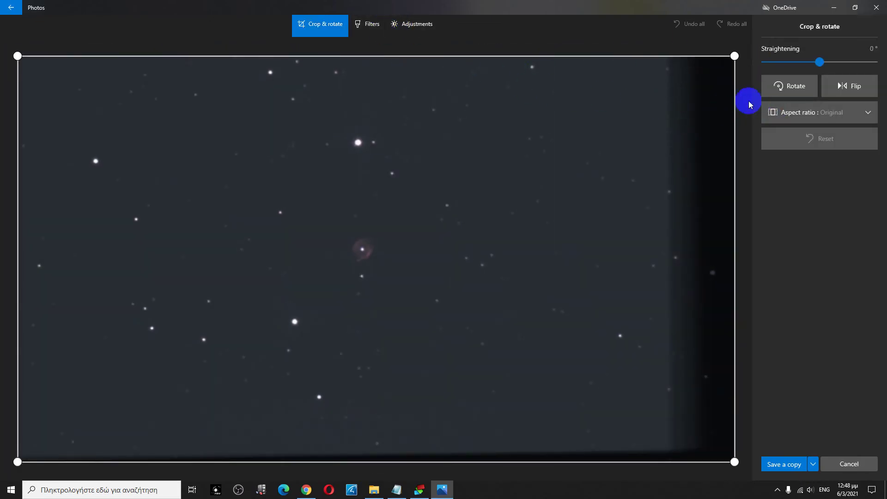
pyautogui.moveTo(732, 57); pyautogui.dragTo(665, 56)
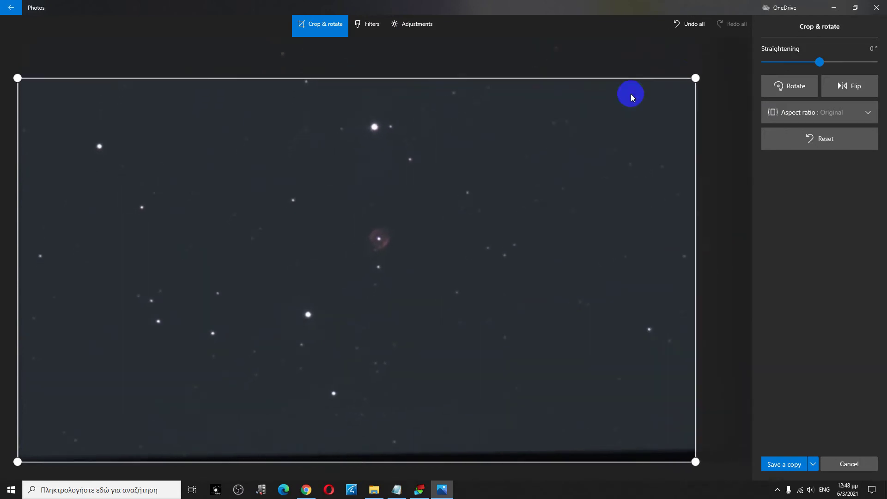
pyautogui.moveTo(488, 459); pyautogui.dragTo(480, 448)
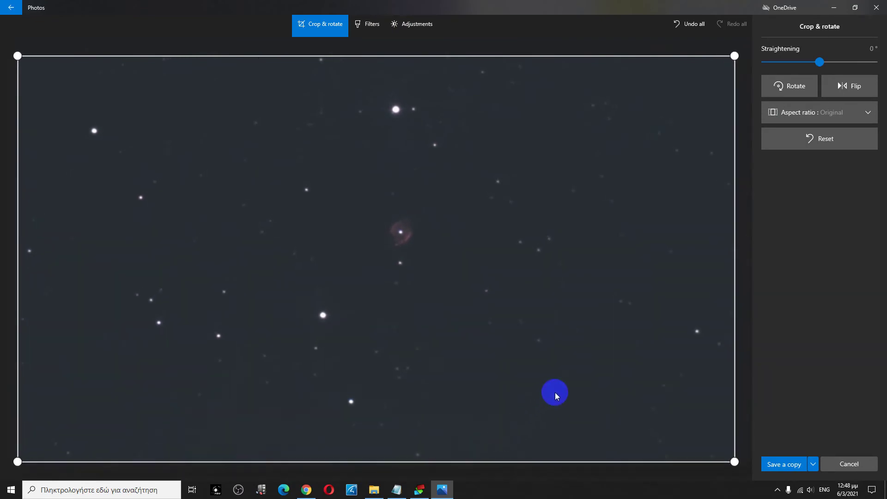
# Step: Save a copy of the cropped picture to the desktop as C2 in TIF format
pyautogui.click(785, 464)
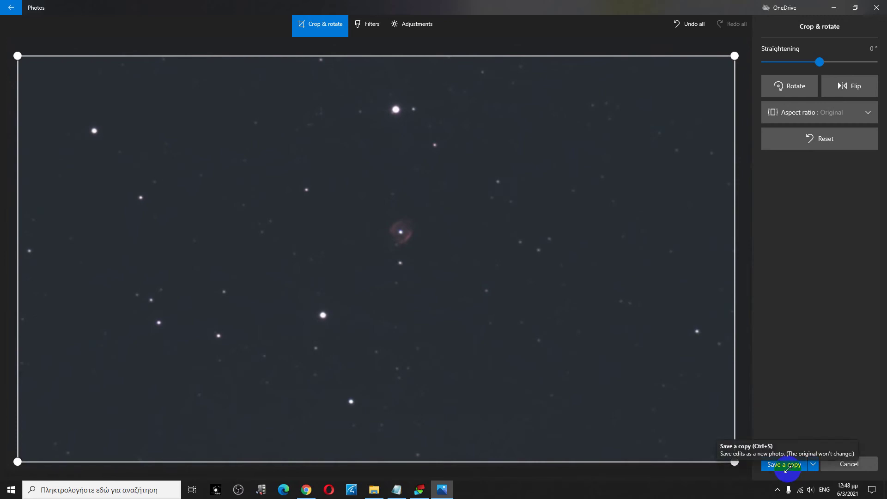
pyautogui.click(785, 465)
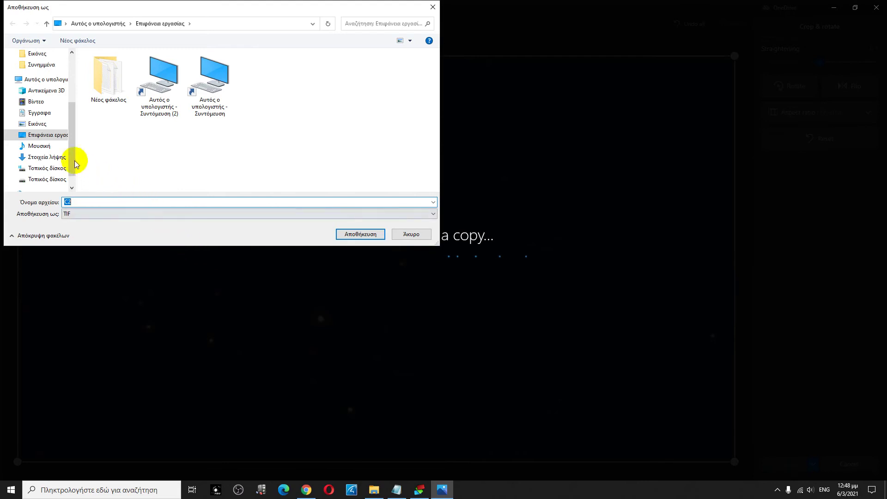
pyautogui.click(63, 135)
pyautogui.click(353, 233)
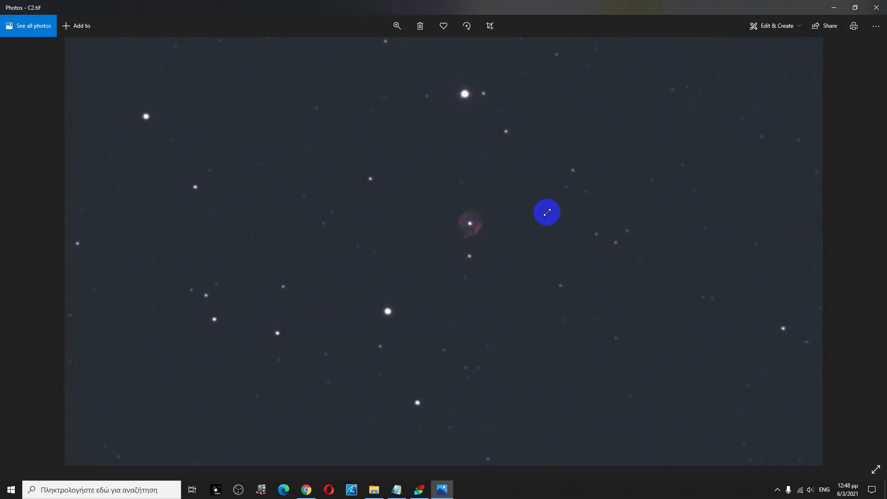
# Step: Close Photos and exit DeepSkyStacker without saving the changes to the file list and settings
pyautogui.click(875, 10)
pyautogui.click(423, 52)
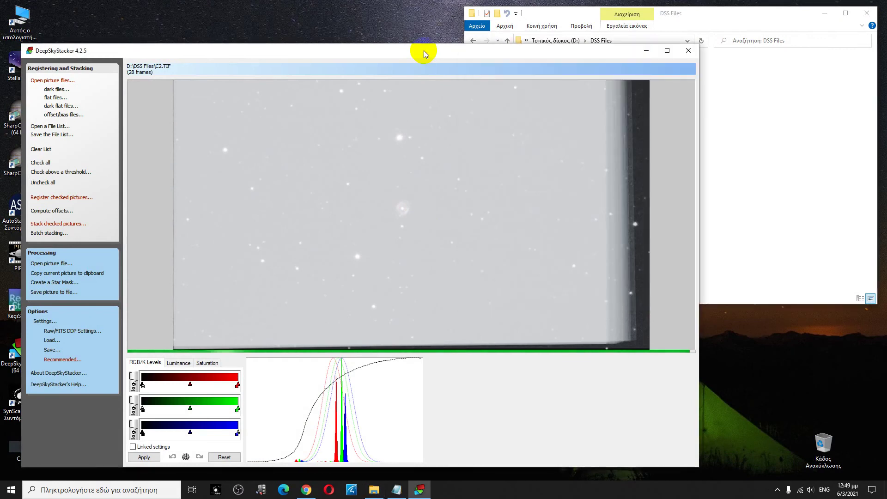
pyautogui.click(682, 51)
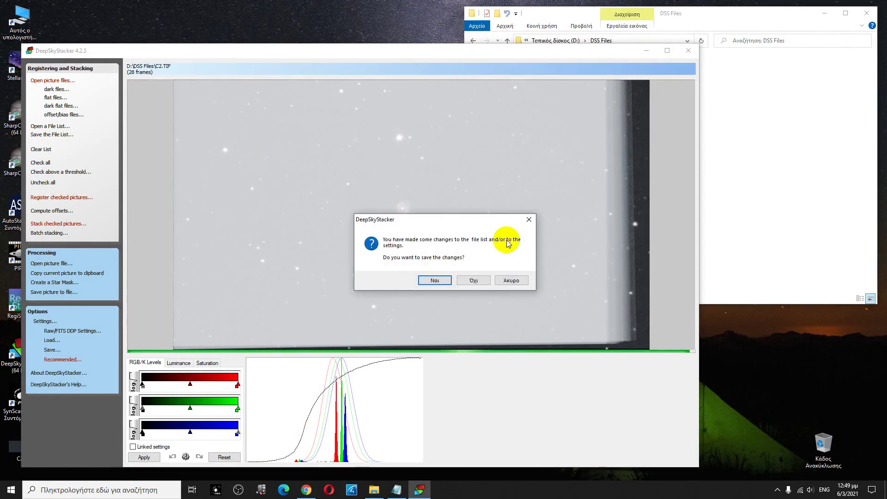
pyautogui.click(478, 280)
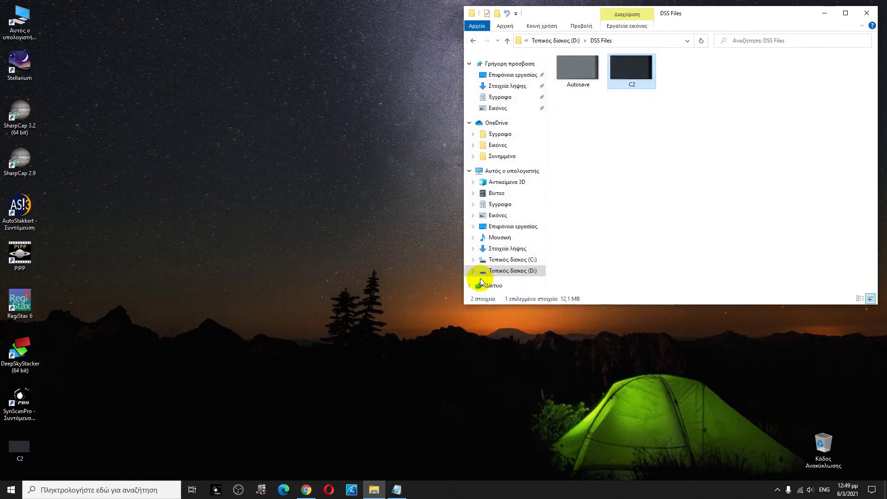
# Step: Try darkening the light and raising the clarity of the desktop C2 picture in Photos, and discard the edits
pyautogui.doubleClick(18, 451)
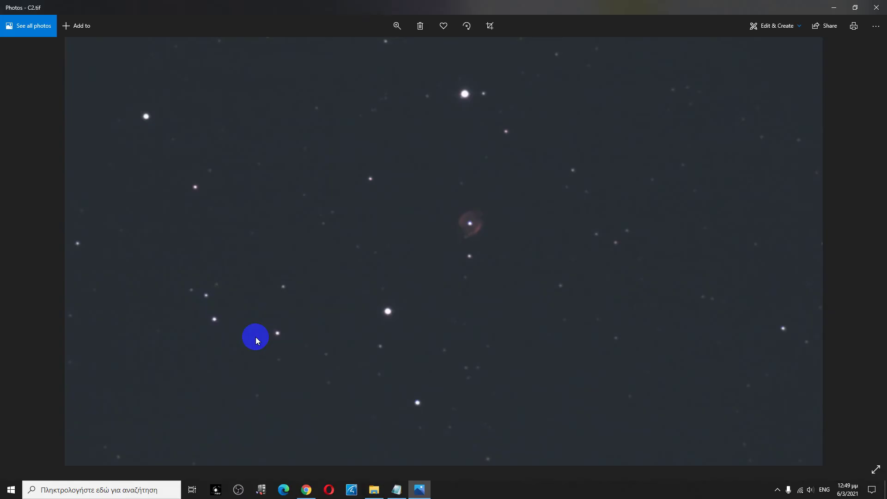
pyautogui.click(779, 24)
pyautogui.click(774, 52)
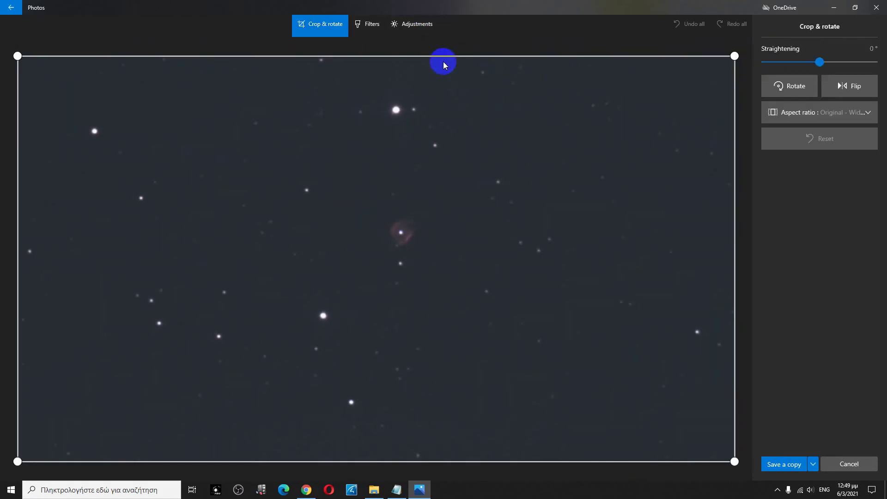
pyautogui.click(372, 24)
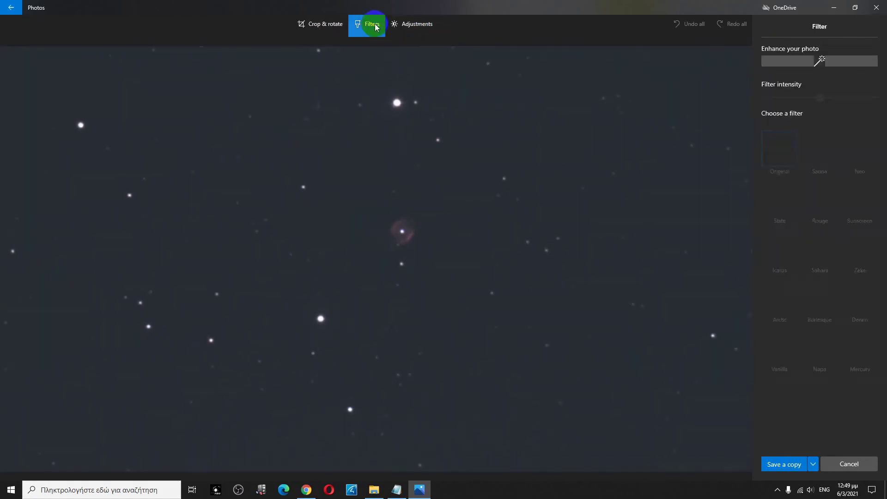
pyautogui.click(410, 25)
pyautogui.moveTo(818, 79)
pyautogui.mouseDown()
pyautogui.moveTo(786, 78)
pyautogui.moveTo(800, 76)
pyautogui.mouseUp()
pyautogui.click(825, 170)
pyautogui.moveTo(820, 170); pyautogui.dragTo(862, 167)
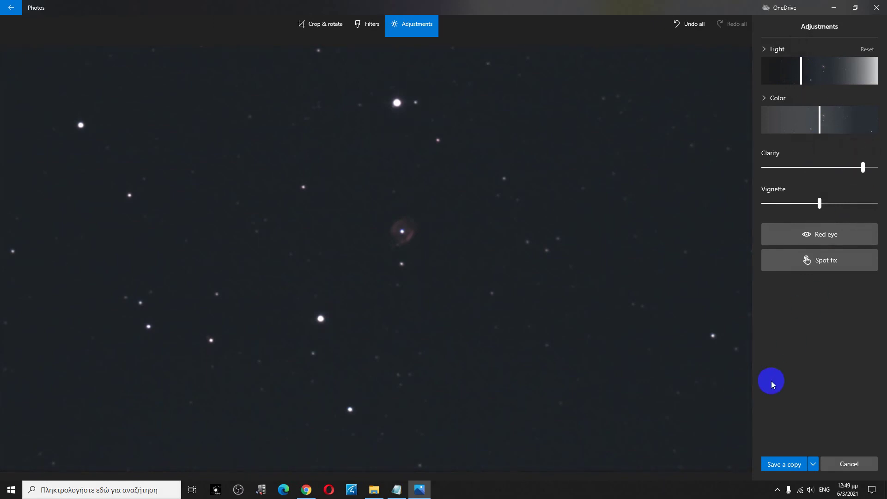
pyautogui.click(849, 462)
pyautogui.click(475, 263)
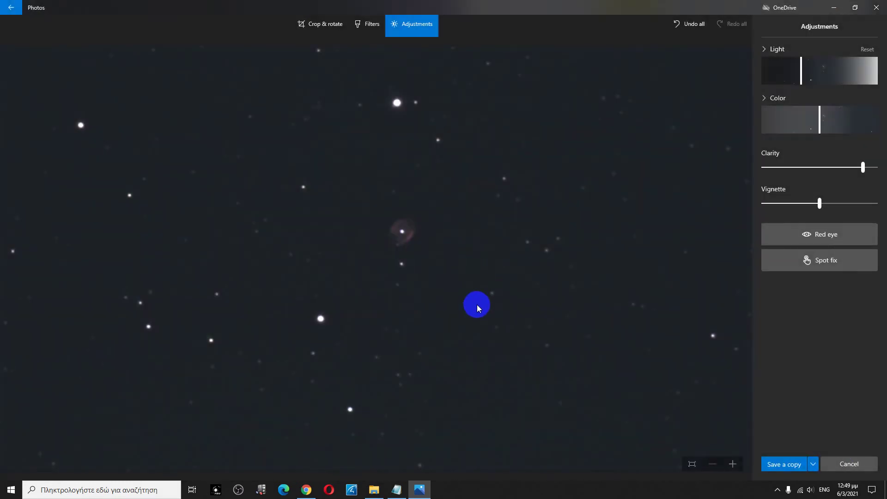
pyautogui.click(876, 8)
# Step: Open the cropped C2 picture from the desktop in Adobe Photoshop CS2
pyautogui.rightClick(38, 441)
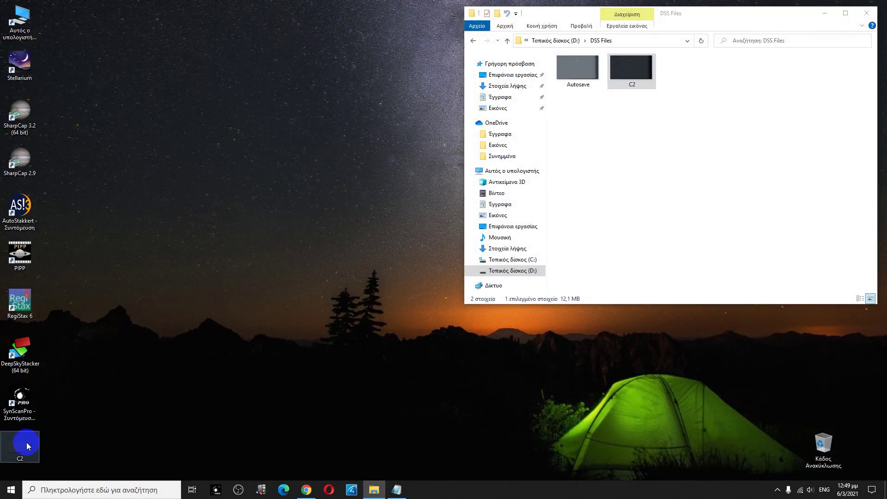
pyautogui.moveTo(98, 327)
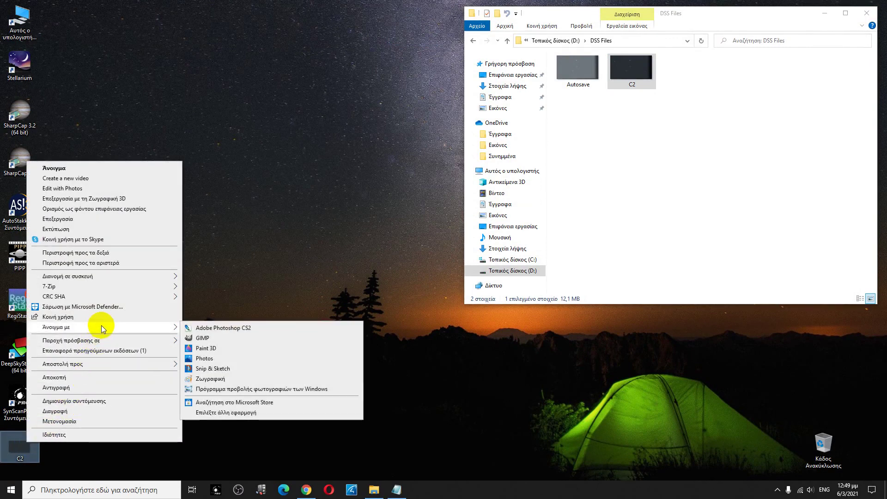
pyautogui.click(207, 327)
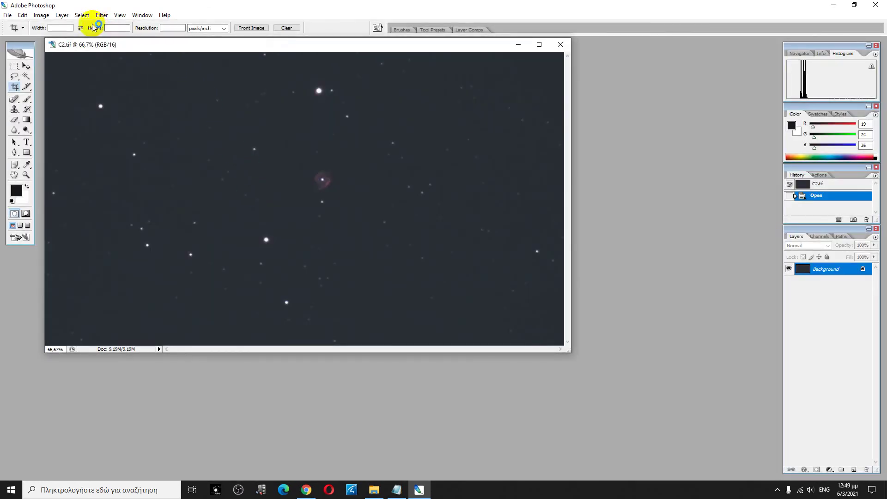
# Step: Try the Auto Levels adjustment on the C2 image, and undo it
pyautogui.click(49, 16)
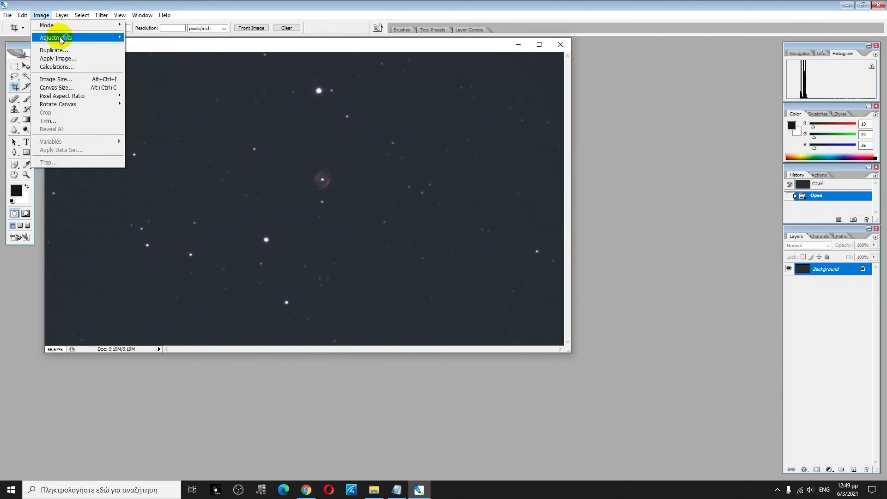
pyautogui.click(74, 26)
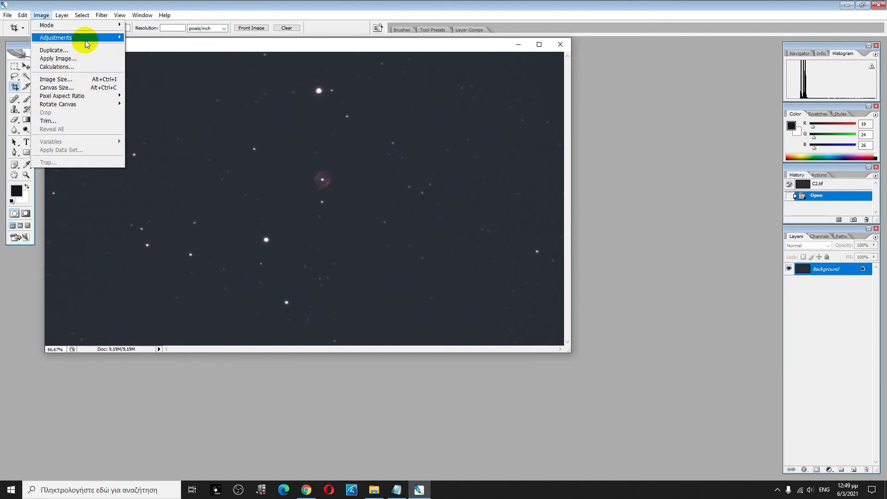
pyautogui.moveTo(85, 44)
pyautogui.click(139, 46)
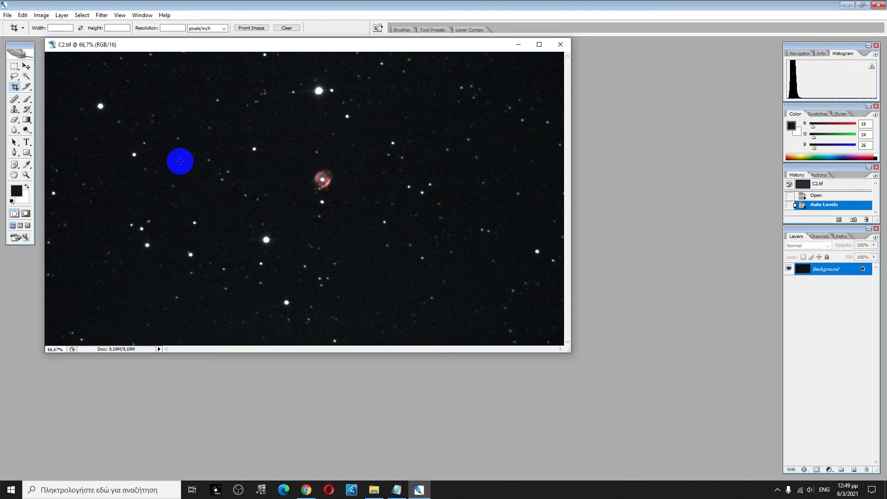
pyautogui.click(22, 14)
pyautogui.click(28, 25)
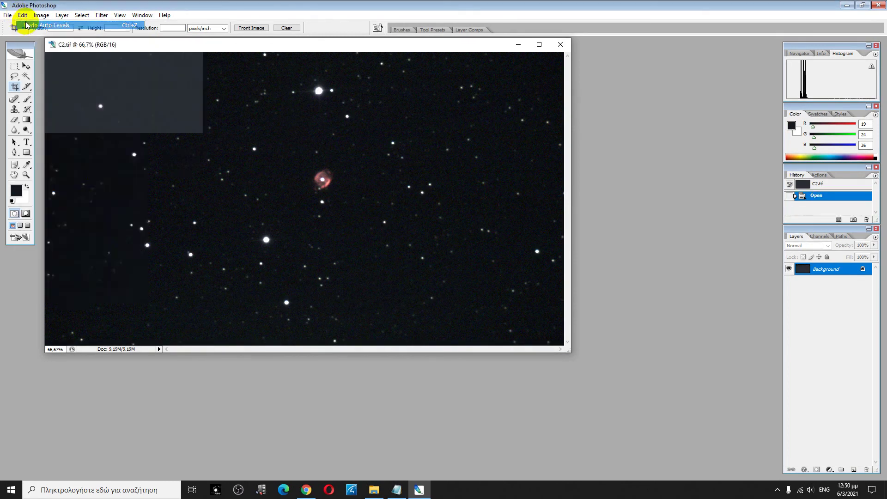
# Step: Apply the Auto Color adjustment to the C2 image
pyautogui.click(41, 15)
pyautogui.moveTo(116, 40)
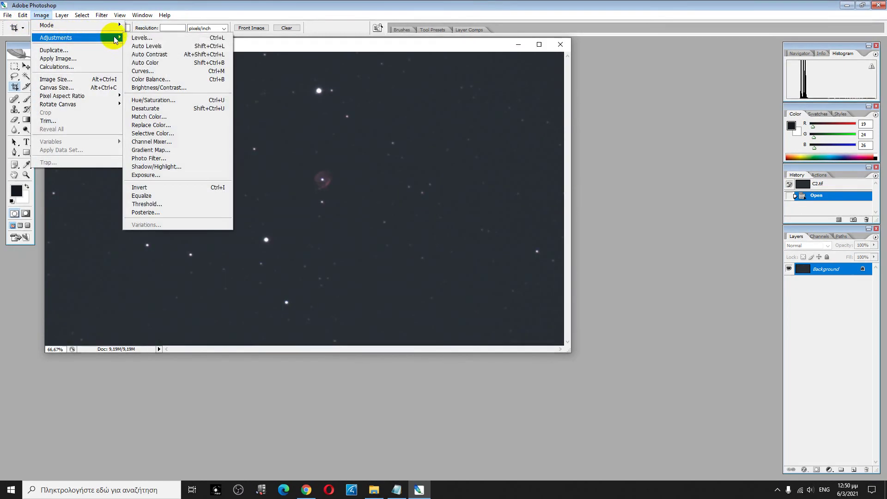
pyautogui.click(149, 62)
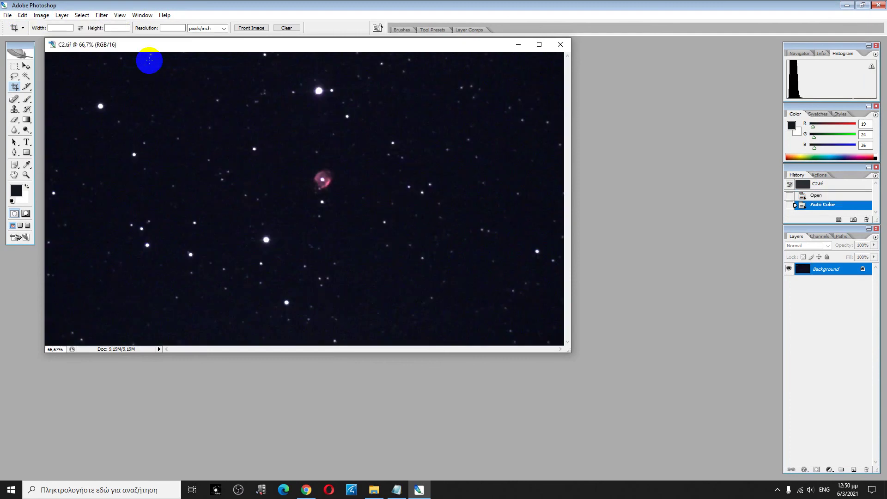
# Step: Open the Curves adjustment for the C2 image
pyautogui.click(41, 15)
pyautogui.moveTo(56, 37)
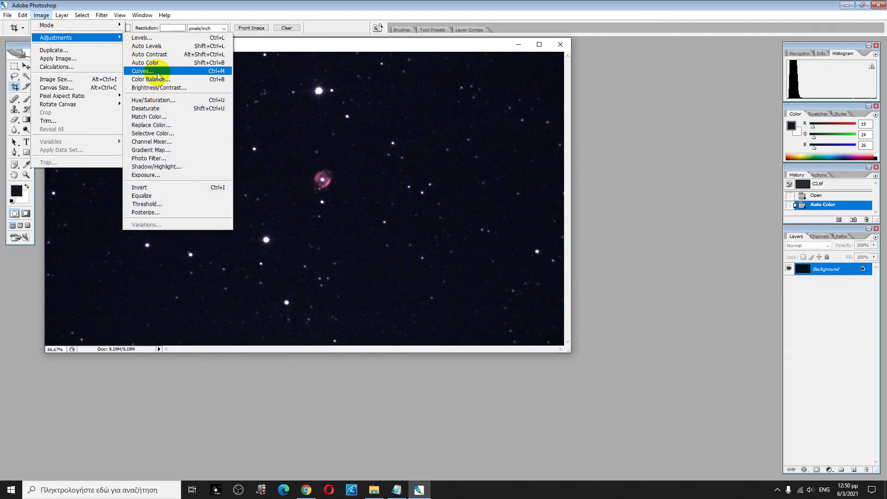
pyautogui.click(143, 71)
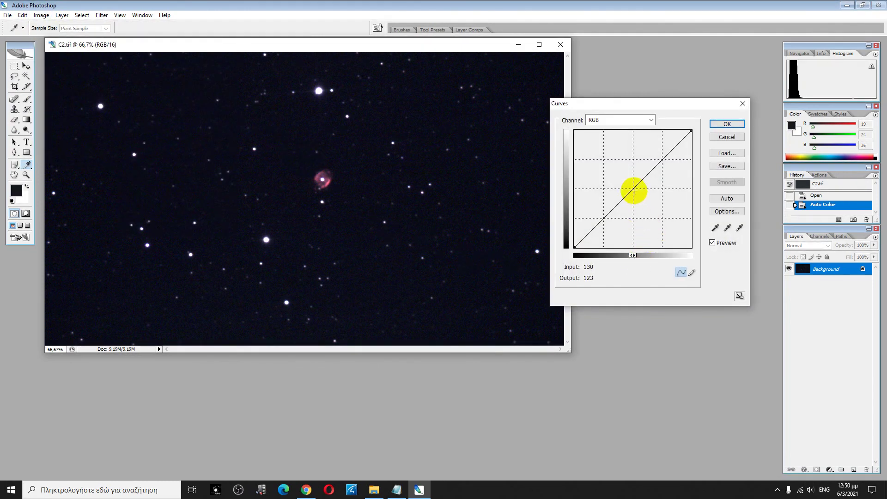